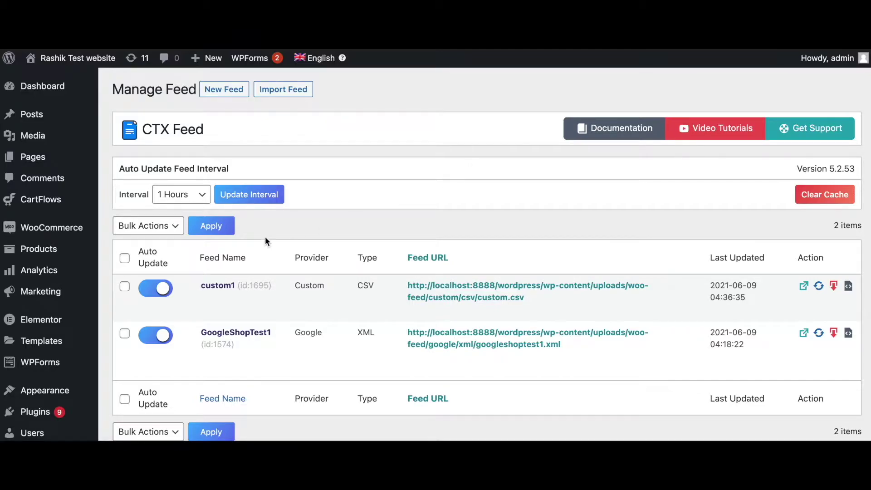
Step: Open the custom1 feed, scroll to Feed Config, and regenerate it with Update and Generate Feed
{"action": "left_click", "coordinate": [213, 287]}
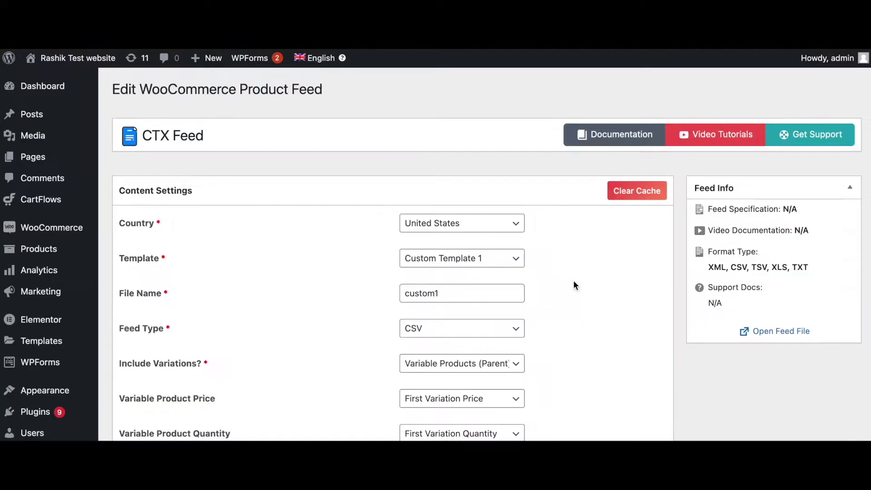
{"action": "scroll", "coordinate": [573, 281], "scroll_direction": "down", "scroll_amount": 1}
{"action": "scroll", "coordinate": [553, 227], "scroll_direction": "down", "scroll_amount": 3}
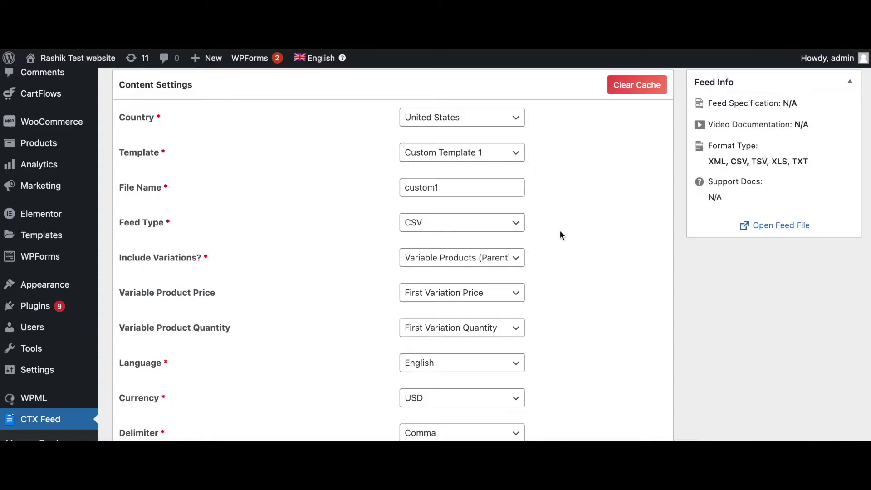
{"action": "scroll", "coordinate": [574, 235], "scroll_direction": "down", "scroll_amount": 3}
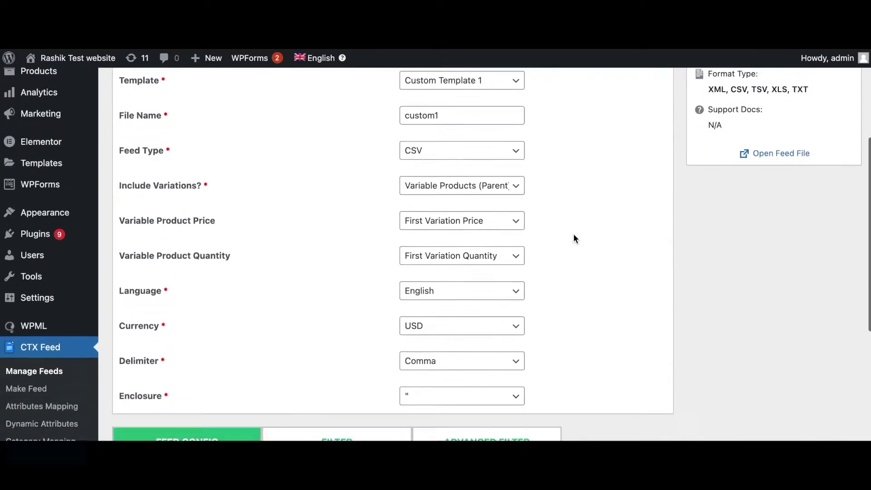
{"action": "scroll", "coordinate": [573, 235], "scroll_direction": "down", "scroll_amount": 2}
{"action": "scroll", "coordinate": [597, 253], "scroll_direction": "down", "scroll_amount": 3}
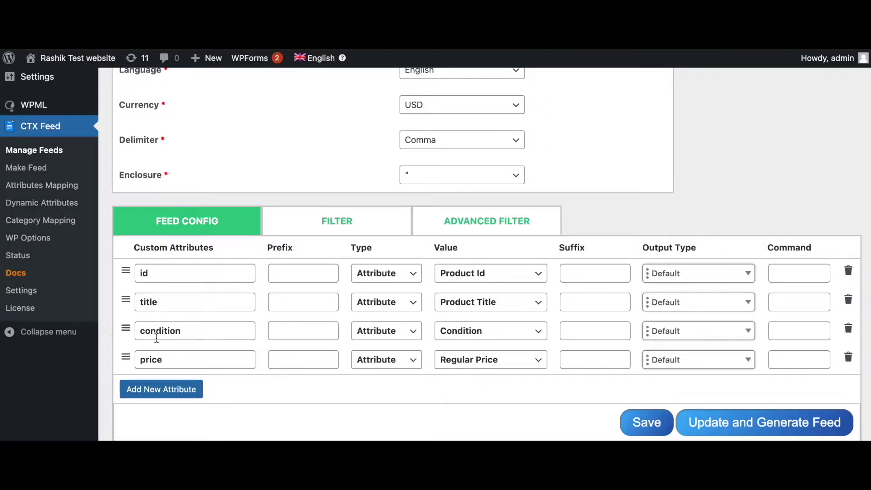
{"action": "left_click", "coordinate": [750, 425]}
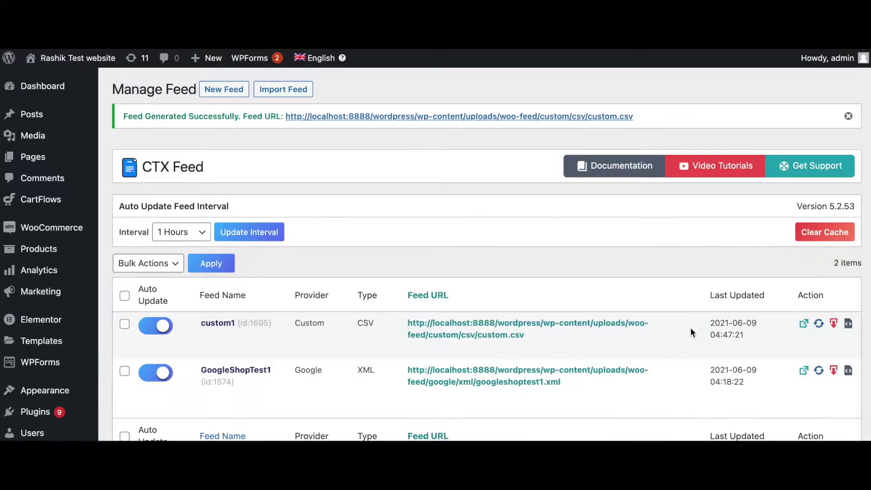
Step: Download the regenerated custom1 CSV file from the Manage Feed list
{"action": "scroll", "coordinate": [691, 328], "scroll_direction": "down", "scroll_amount": 1}
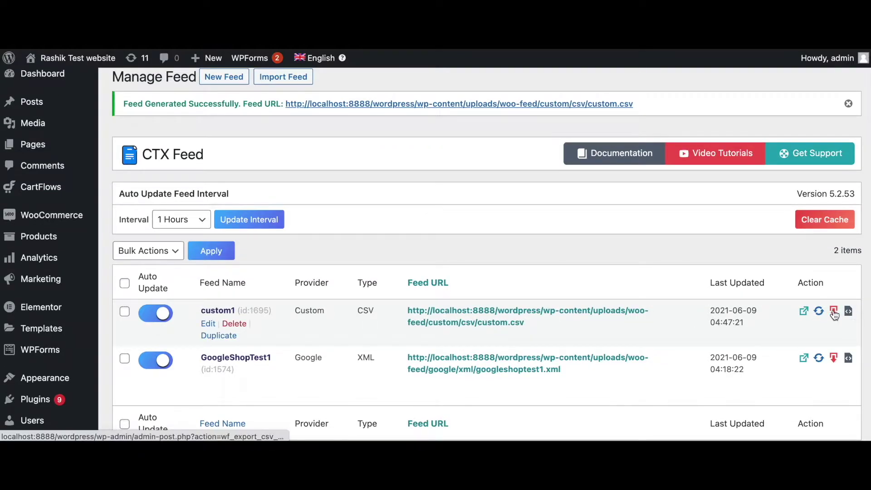
{"action": "left_click", "coordinate": [834, 311]}
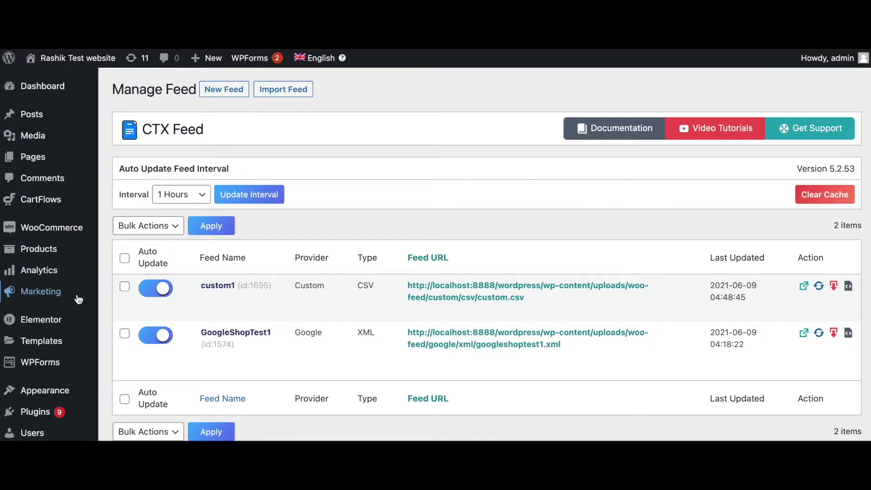
Step: Create a new dynamic attribute named 'New Price' so its code fills in as new_price
{"action": "scroll", "coordinate": [78, 295], "scroll_direction": "down", "scroll_amount": 5}
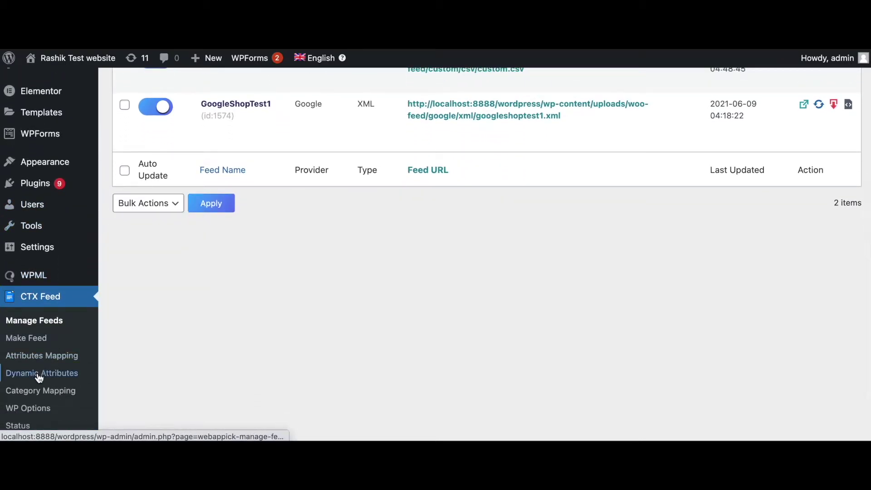
{"action": "left_click", "coordinate": [39, 374]}
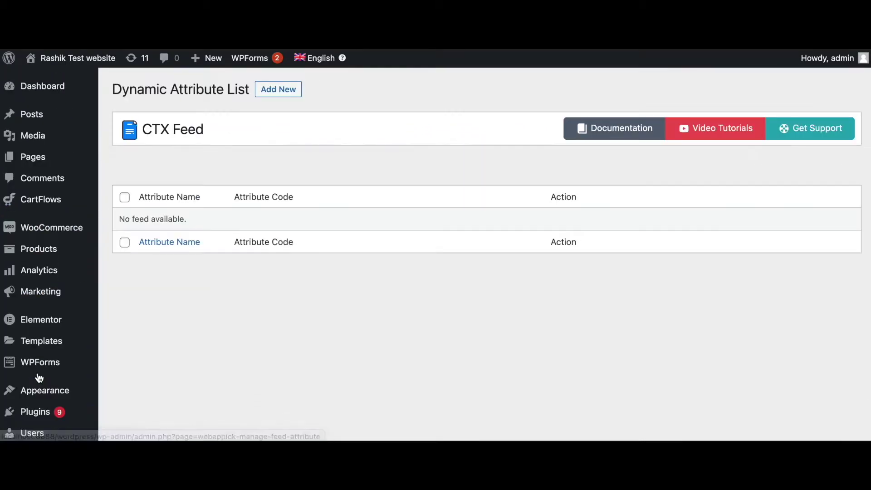
{"action": "left_click", "coordinate": [269, 93]}
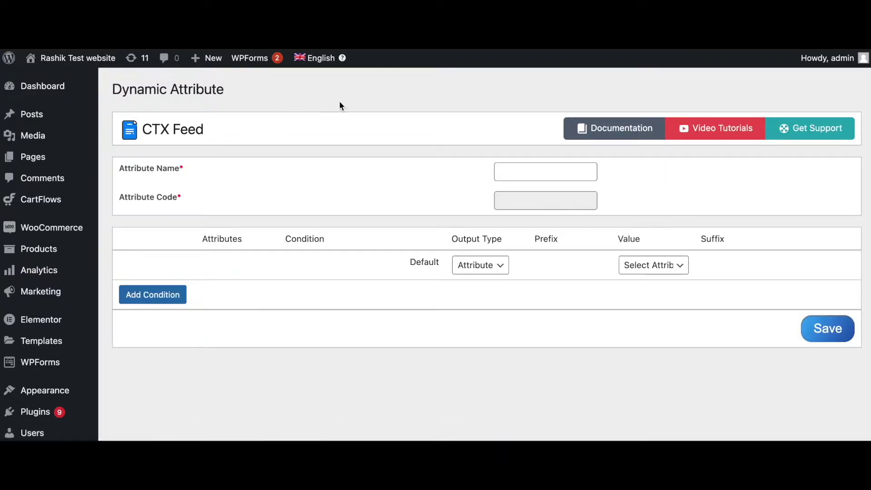
{"action": "left_click", "coordinate": [522, 170]}
{"action": "type", "text": "New"}
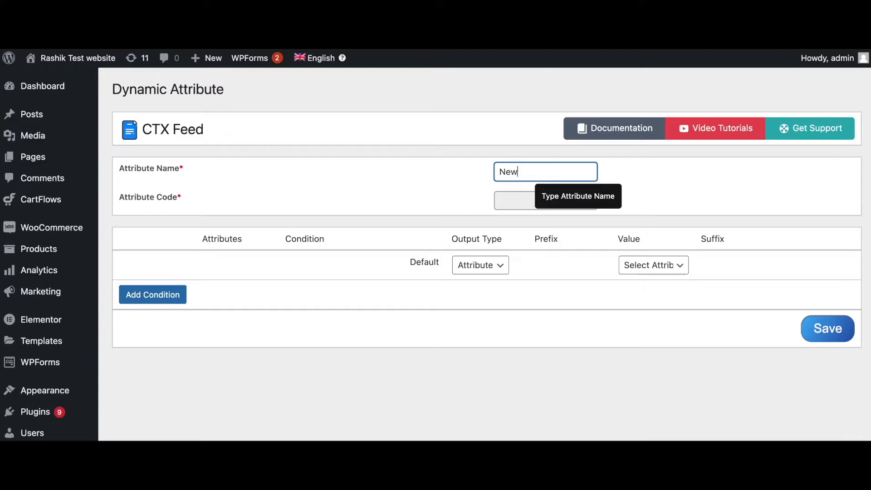
{"action": "type", "text": " Price"}
{"action": "left_click", "coordinate": [446, 184]}
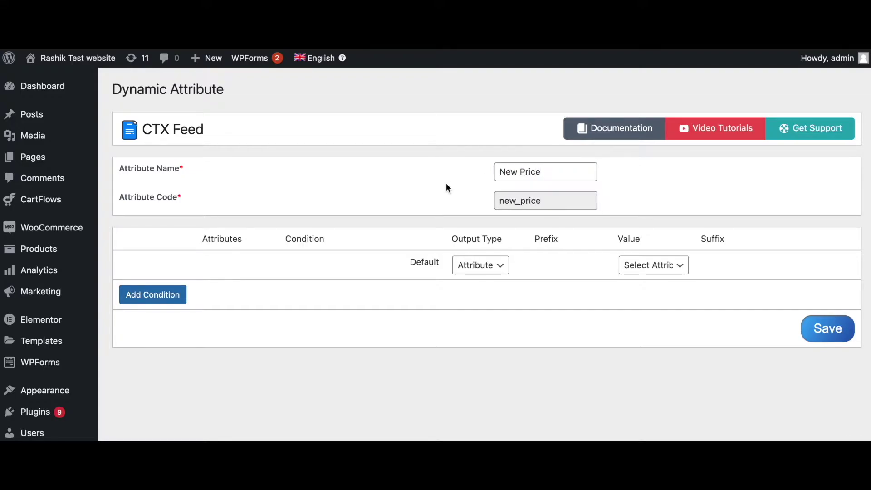
Step: Add a condition: Regular Price greater than 20.00 outputs Pattern +10.00
{"action": "left_click", "coordinate": [162, 295]}
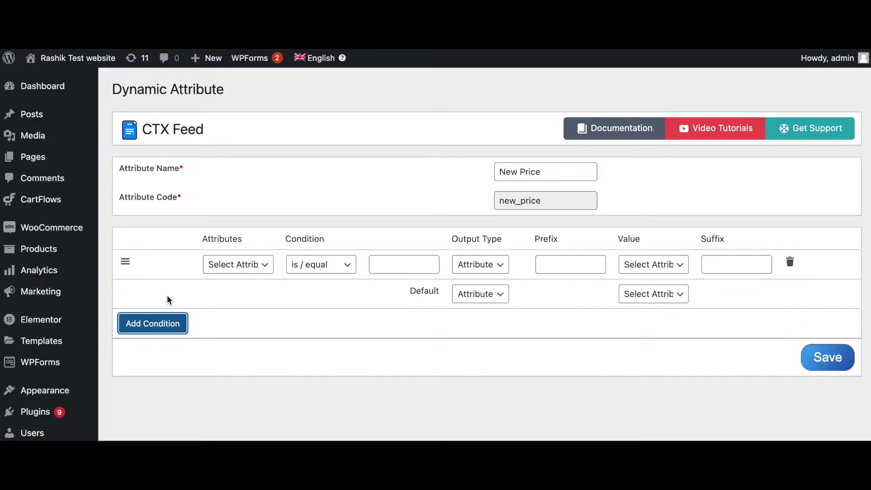
{"action": "left_click", "coordinate": [258, 265]}
{"action": "scroll", "coordinate": [260, 273], "scroll_direction": "down", "scroll_amount": 10}
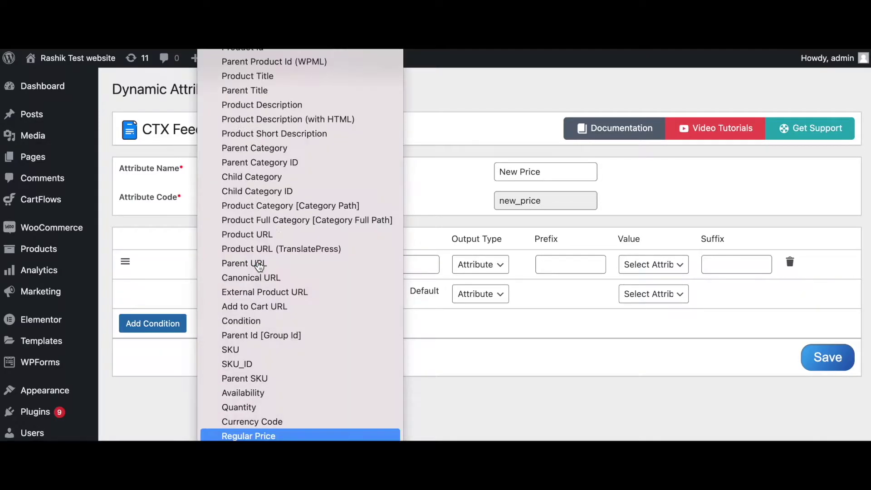
{"action": "left_click", "coordinate": [236, 435]}
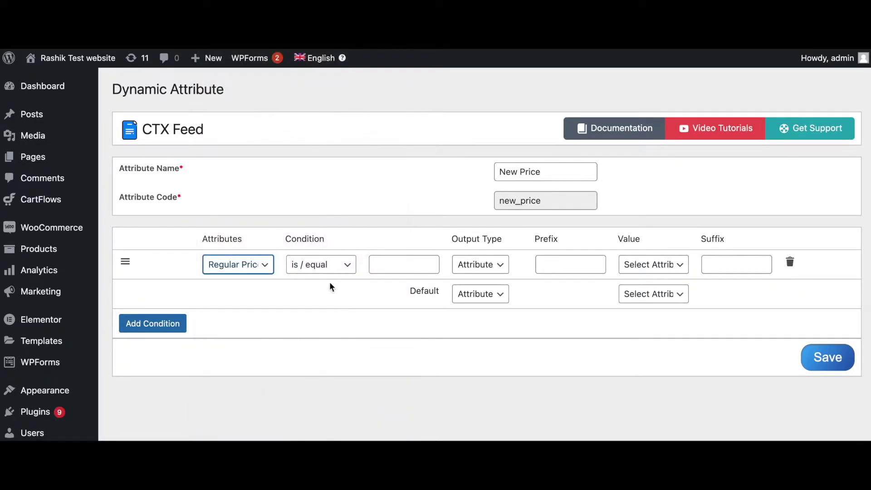
{"action": "left_click", "coordinate": [326, 268]}
{"action": "left_click", "coordinate": [390, 269]}
{"action": "left_click", "coordinate": [395, 260]}
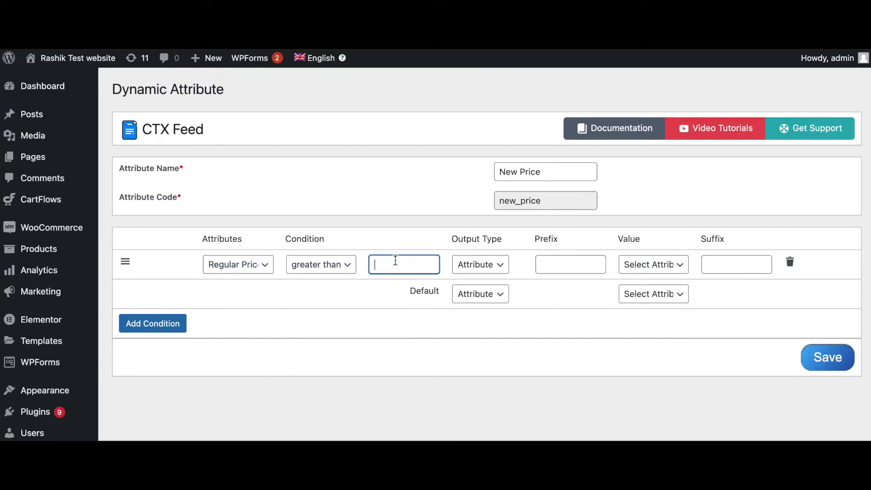
{"action": "type", "text": "20.00"}
{"action": "left_click", "coordinate": [499, 265]}
{"action": "left_click", "coordinate": [488, 280]}
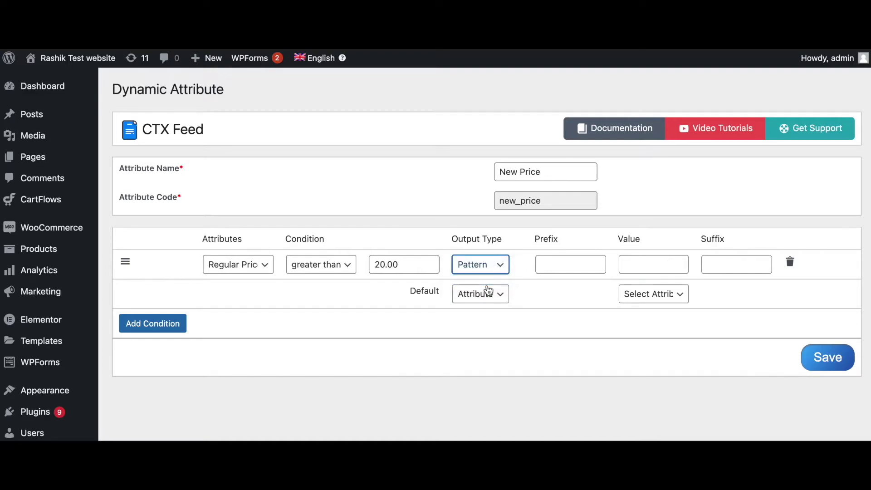
{"action": "left_click", "coordinate": [643, 267]}
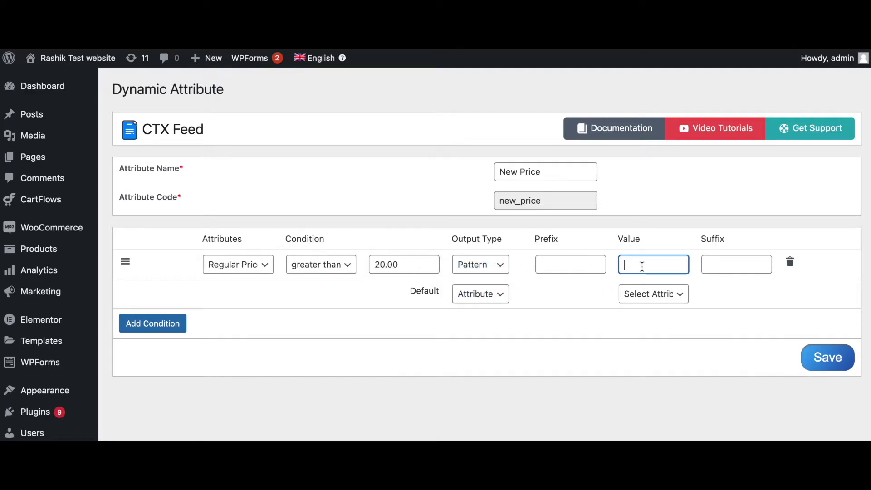
{"action": "type", "text": "+10.00"}
Step: Add a second condition: Regular Price less than 20.00 outputs Pattern +10%
{"action": "left_click", "coordinate": [178, 328]}
{"action": "left_click", "coordinate": [247, 293]}
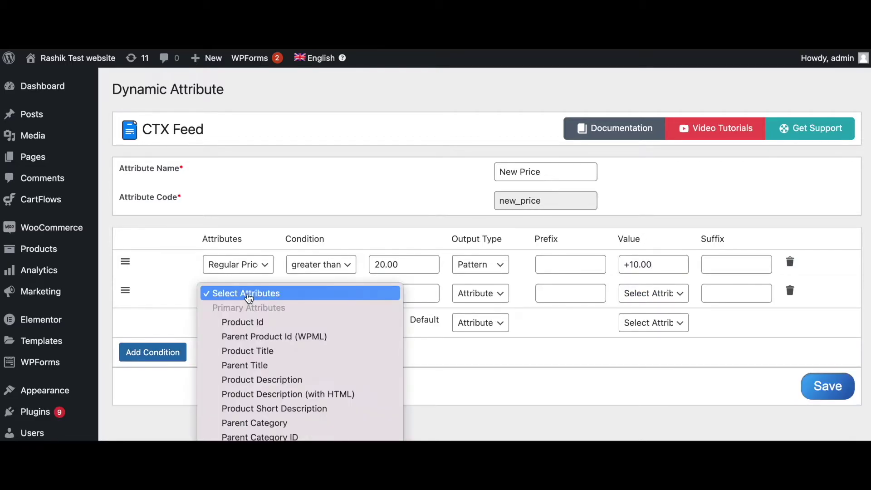
{"action": "left_click", "coordinate": [239, 436]}
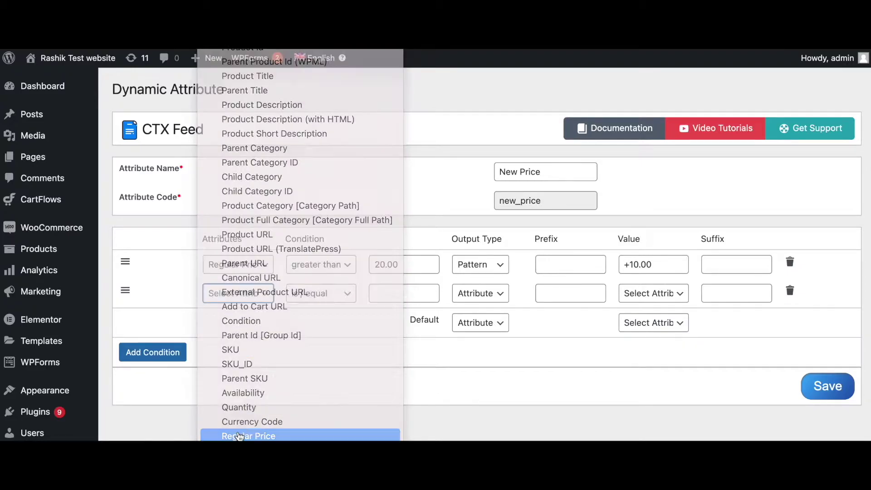
{"action": "left_click", "coordinate": [334, 293]}
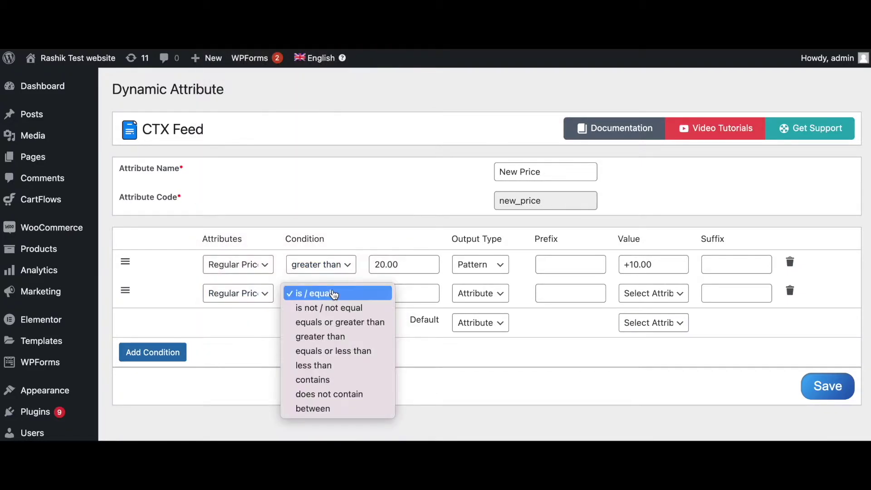
{"action": "left_click", "coordinate": [325, 366]}
{"action": "left_click", "coordinate": [378, 294]}
{"action": "type", "text": "2"}
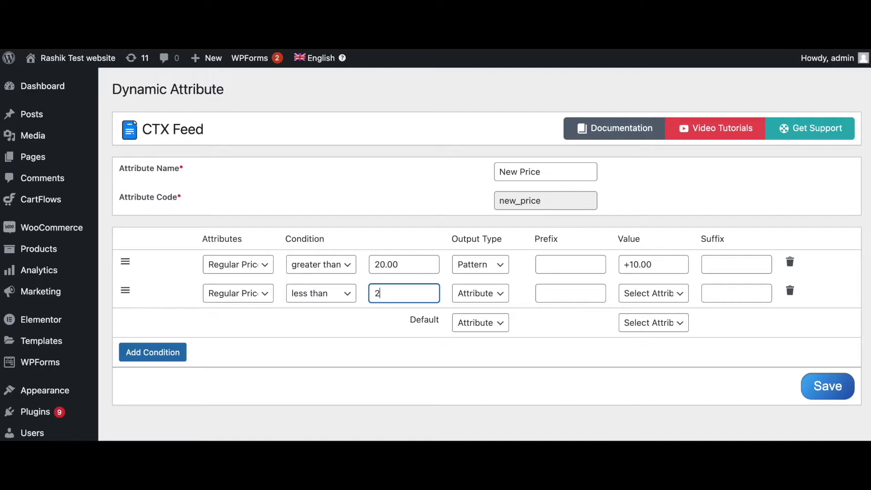
{"action": "type", "text": "0.00"}
{"action": "left_click", "coordinate": [490, 294]}
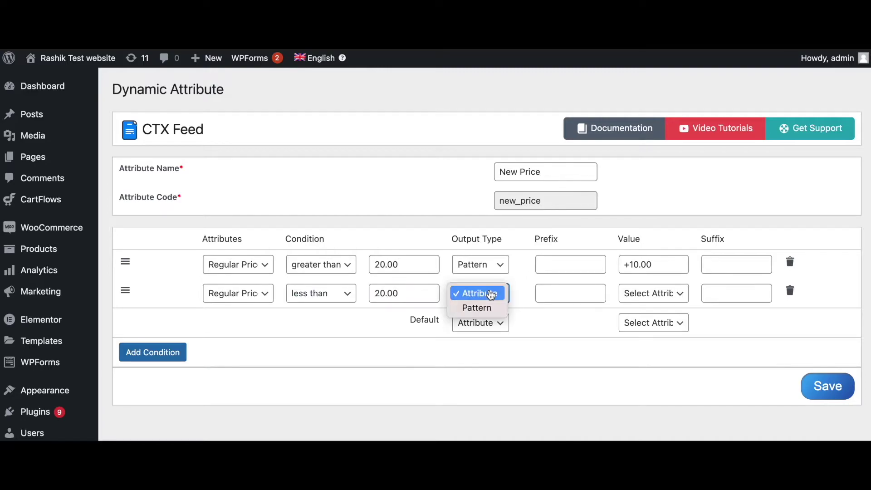
{"action": "left_click", "coordinate": [477, 308]}
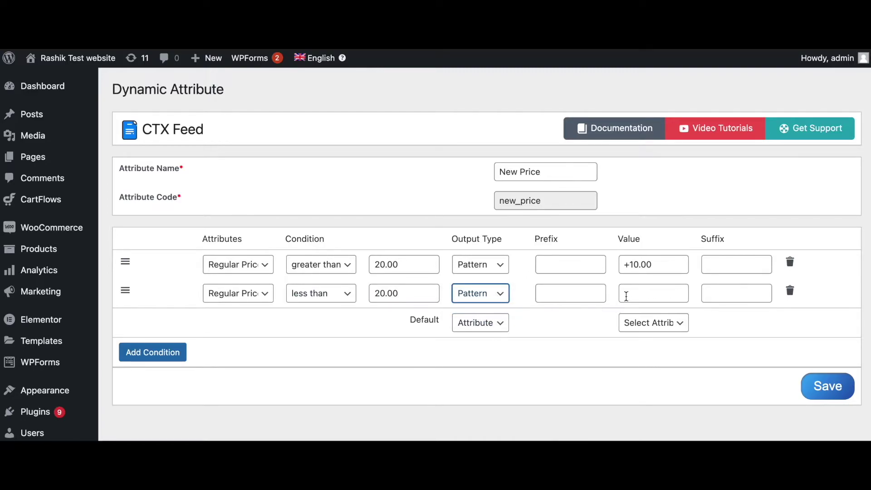
{"action": "left_click", "coordinate": [633, 293]}
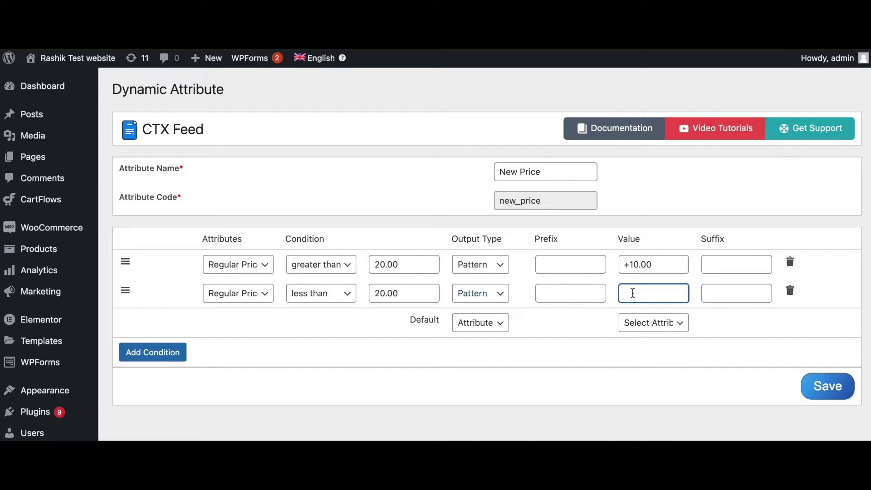
{"action": "type", "text": "+10%"}
{"action": "left_click", "coordinate": [574, 340]}
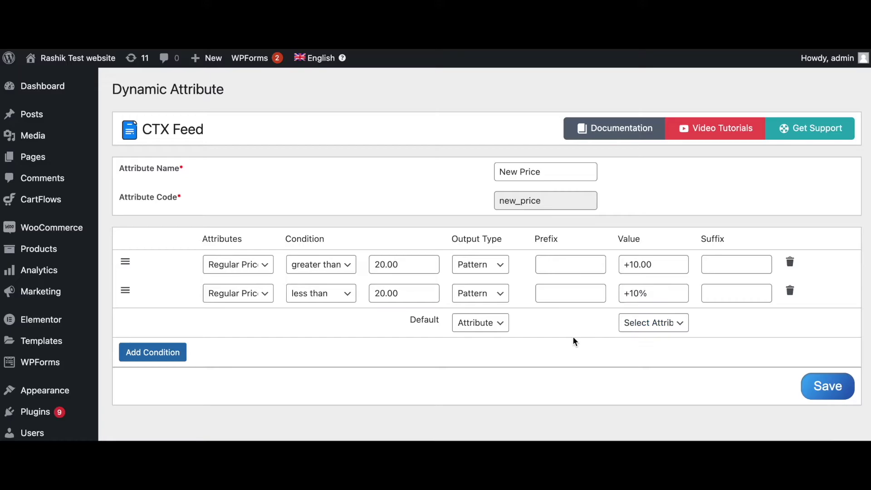
Step: Keep the default output type as Attribute and set the default value to Regular Price
{"action": "left_click", "coordinate": [504, 325]}
{"action": "left_click", "coordinate": [524, 332]}
{"action": "left_click", "coordinate": [498, 324]}
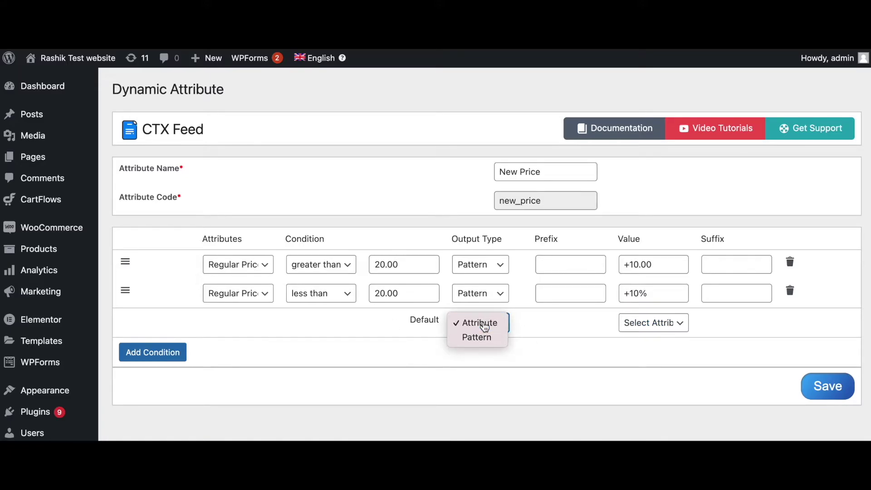
{"action": "left_click", "coordinate": [483, 323]}
{"action": "left_click", "coordinate": [626, 328]}
{"action": "scroll", "coordinate": [640, 331], "scroll_direction": "down", "scroll_amount": 10}
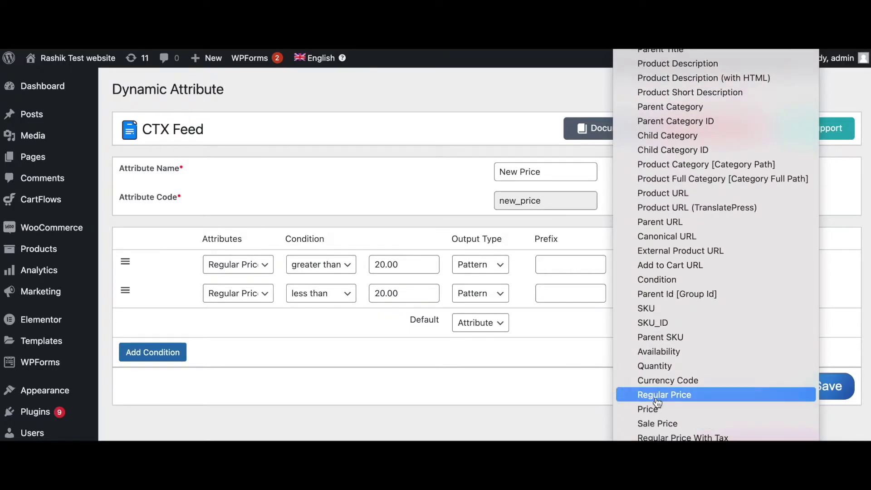
{"action": "left_click", "coordinate": [658, 395]}
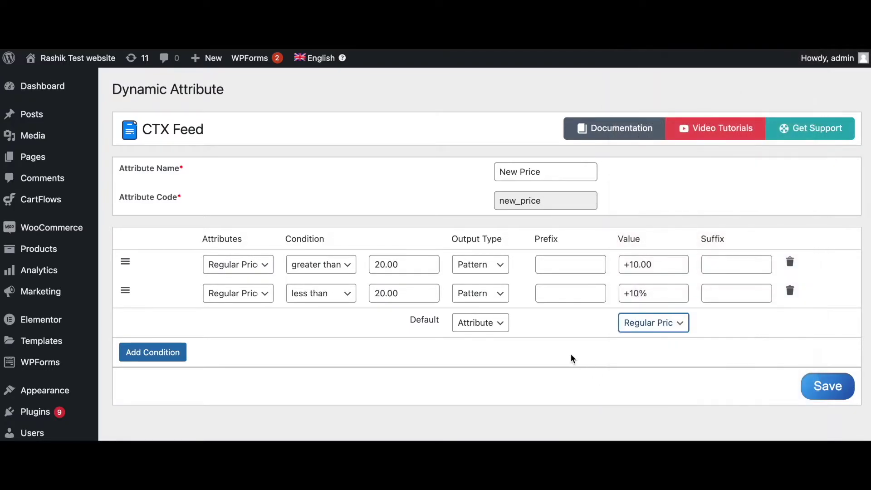
Step: Save the New Price attribute, then open the custom1 feed and clear its cache
{"action": "left_click", "coordinate": [822, 389]}
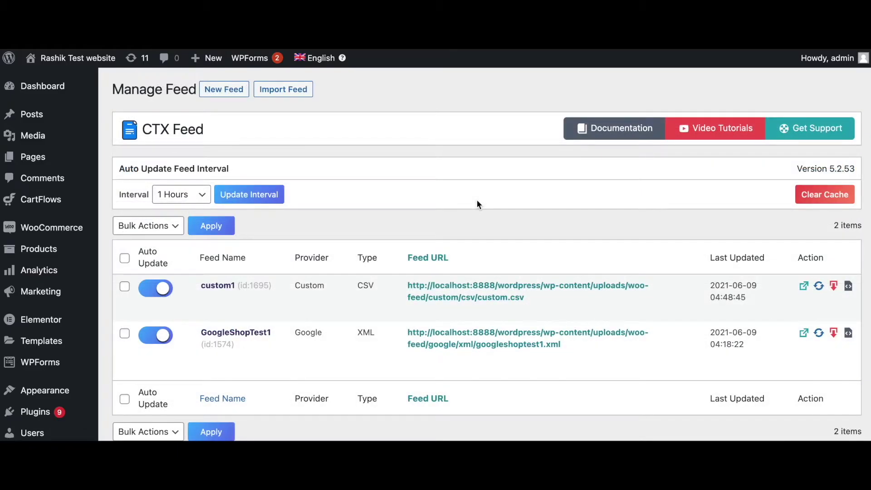
{"action": "left_click", "coordinate": [219, 285]}
{"action": "mouse_move", "coordinate": [623, 302]}
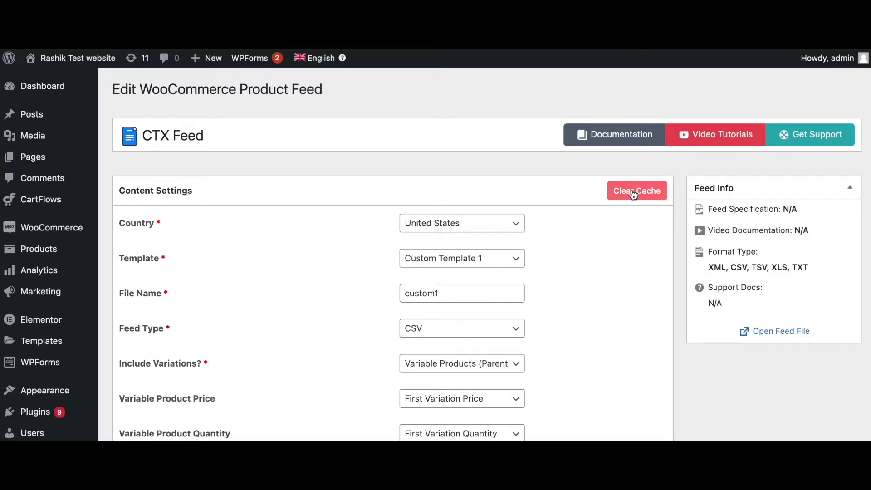
{"action": "left_click", "coordinate": [633, 193]}
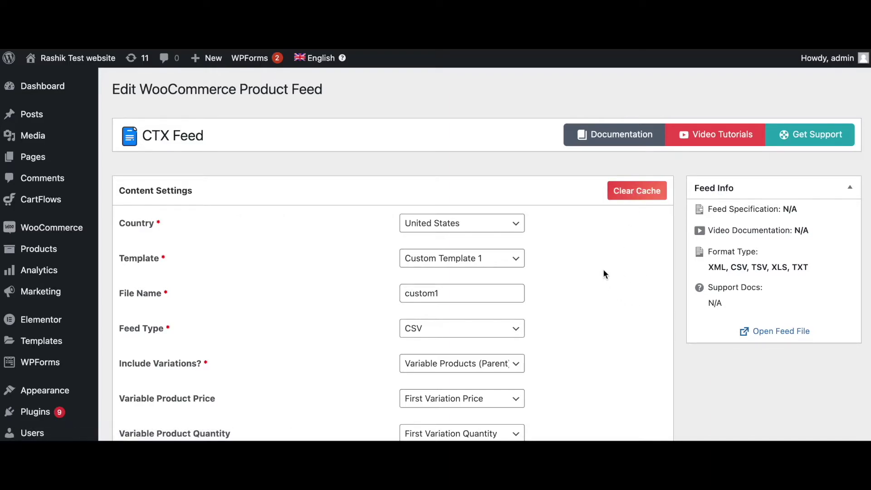
Step: Set the custom1 feed's price column to the New Price dynamic attribute and regenerate the feed
{"action": "scroll", "coordinate": [603, 271], "scroll_direction": "down", "scroll_amount": 10}
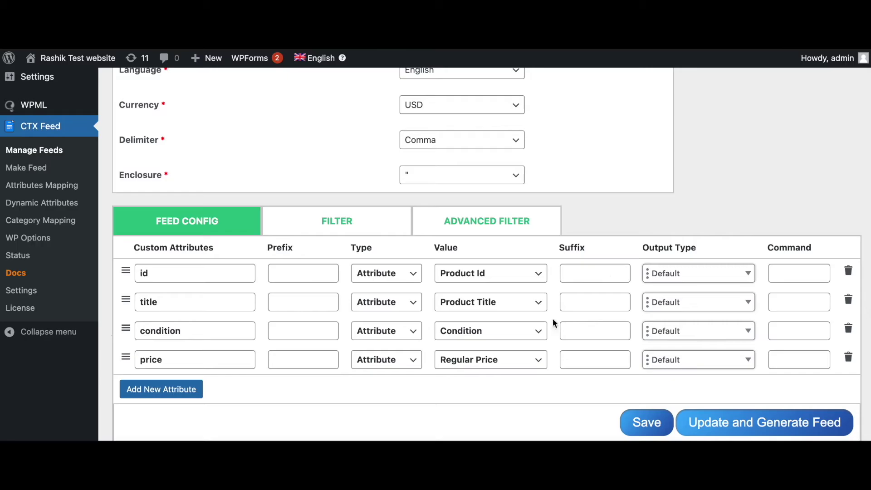
{"action": "left_click", "coordinate": [494, 363]}
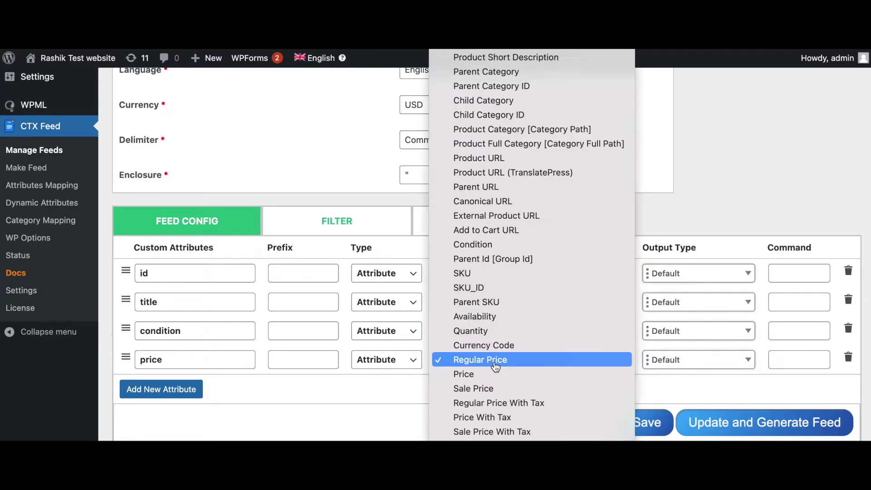
{"action": "scroll", "coordinate": [496, 366], "scroll_direction": "down", "scroll_amount": 20}
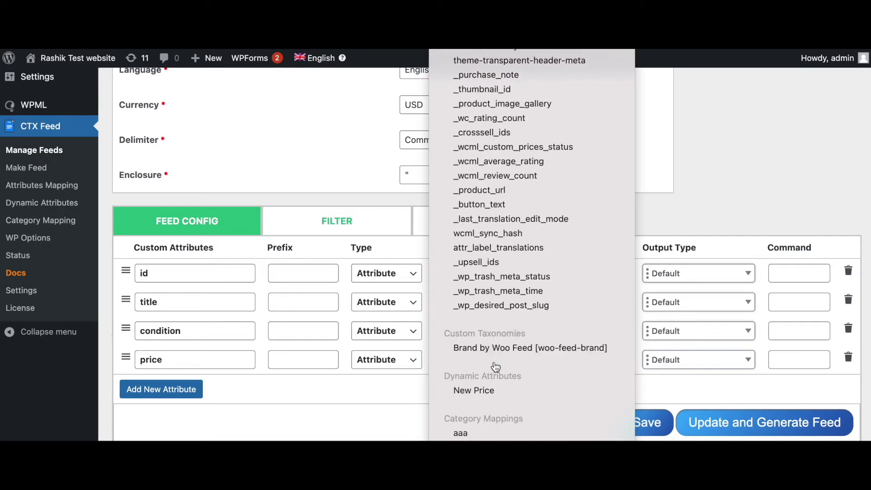
{"action": "left_click", "coordinate": [483, 392]}
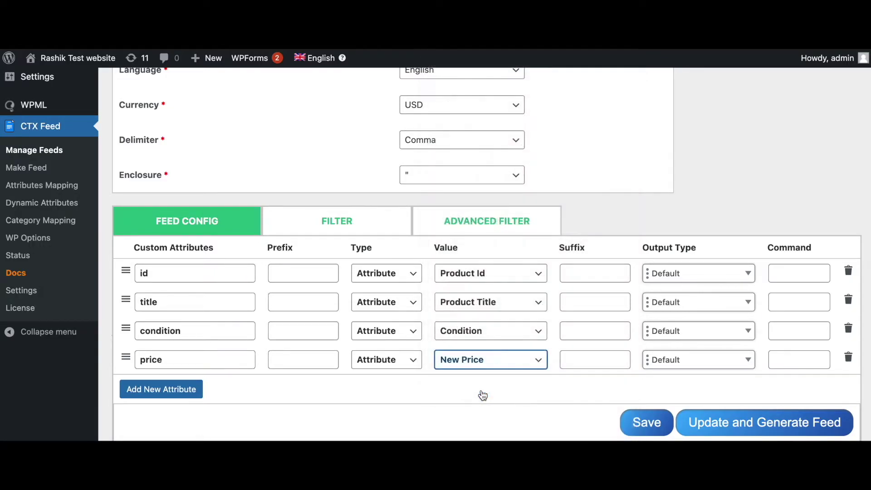
{"action": "left_click", "coordinate": [741, 422]}
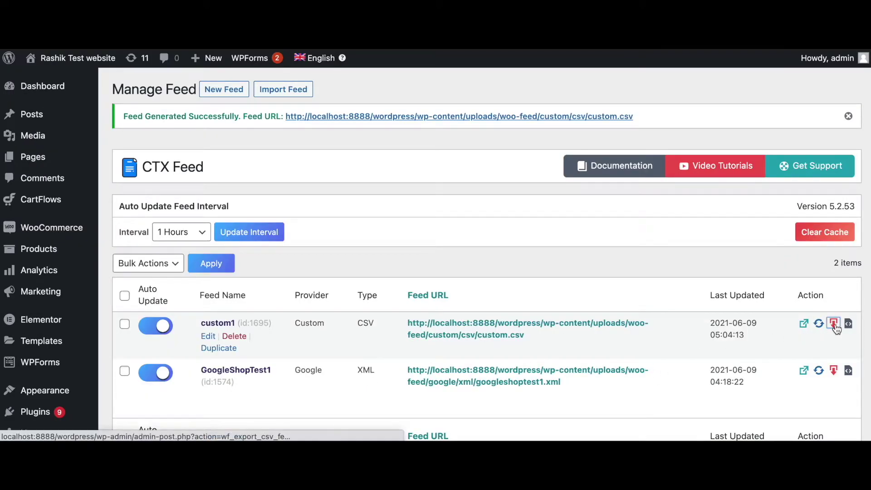
Step: Download the regenerated custom1 CSV and paste its table below the old custom (3) prices in Numbers
{"action": "left_click", "coordinate": [834, 324]}
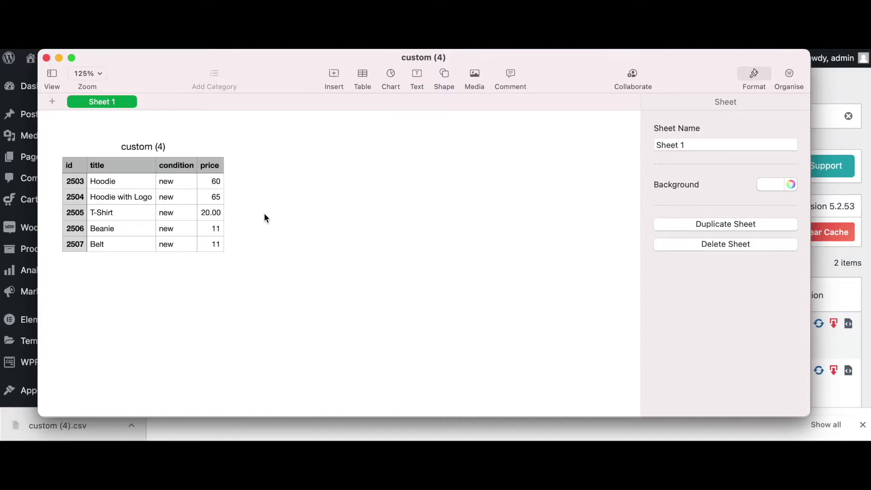
{"action": "left_click_drag", "start_coordinate": [56, 156], "coordinate": [238, 265]}
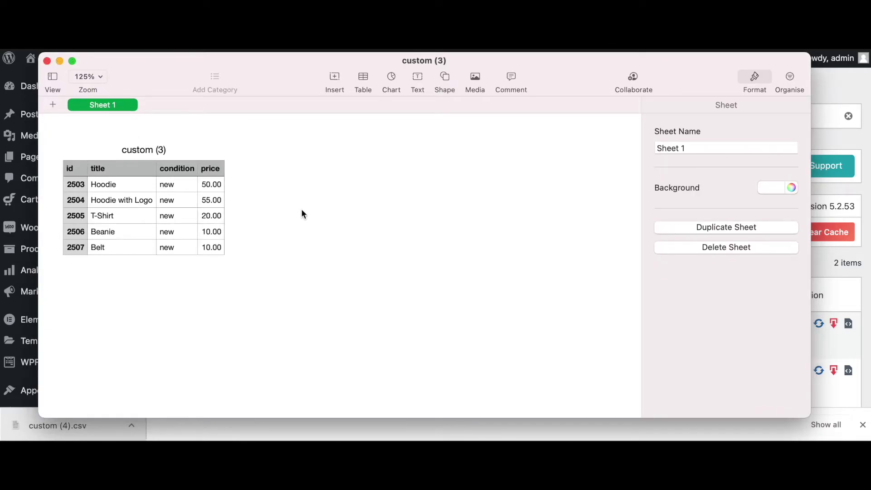
{"action": "key", "text": "super+v"}
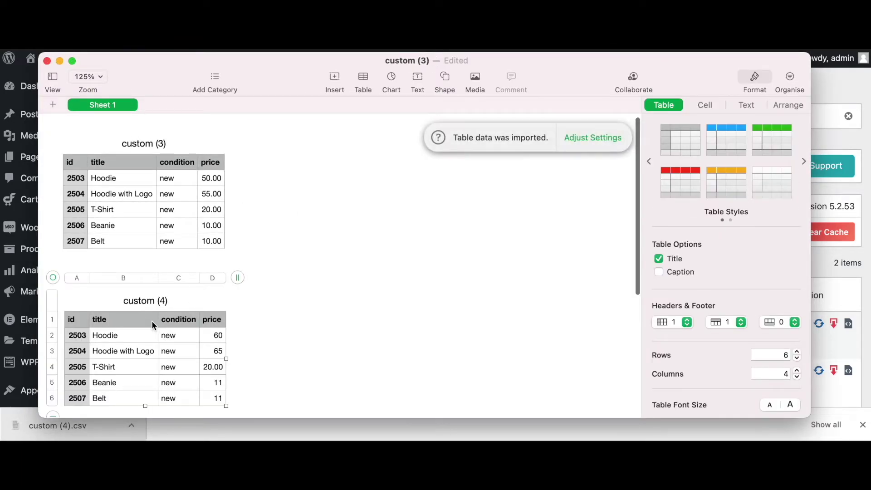
{"action": "left_click", "coordinate": [151, 320]}
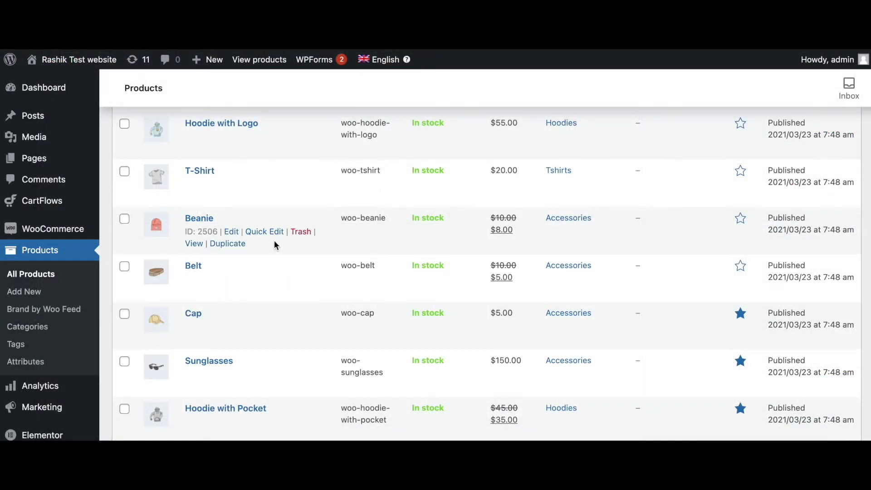
Step: Scroll through the WooCommerce product list to check the prices
{"action": "scroll", "coordinate": [271, 320], "scroll_direction": "down", "scroll_amount": 1}
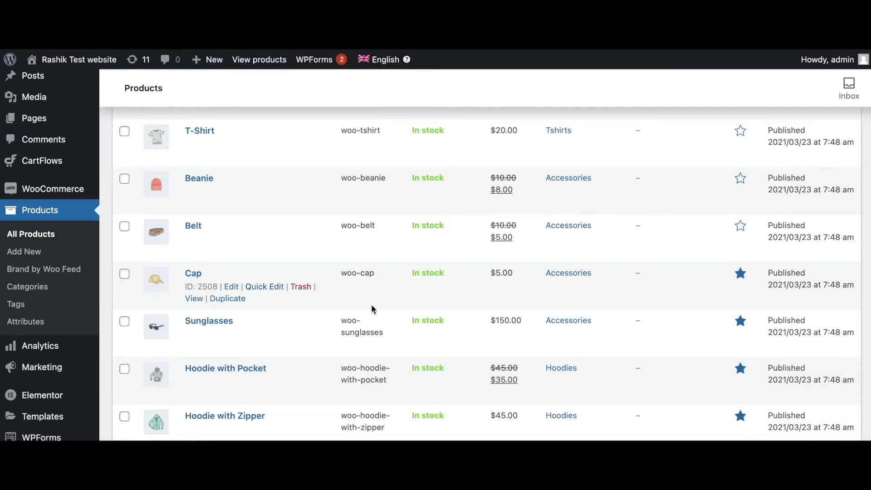
{"action": "scroll", "coordinate": [372, 310], "scroll_direction": "down", "scroll_amount": 2}
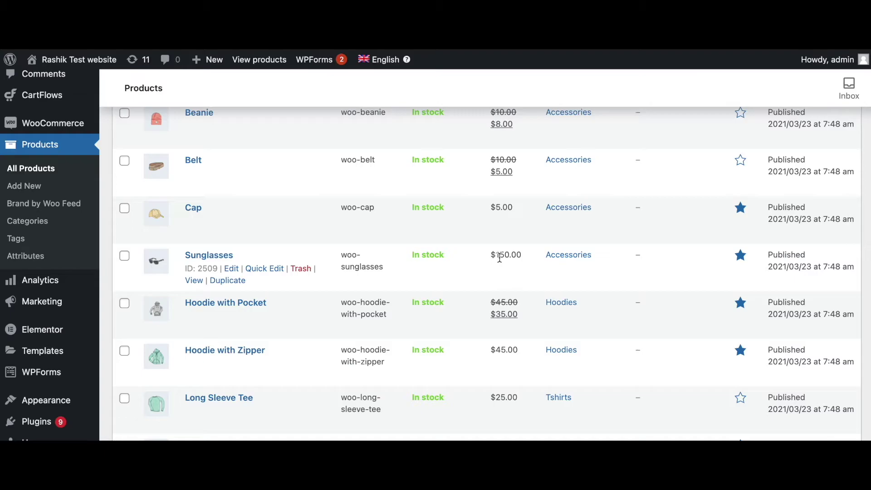
{"action": "scroll", "coordinate": [345, 302], "scroll_direction": "down", "scroll_amount": 3}
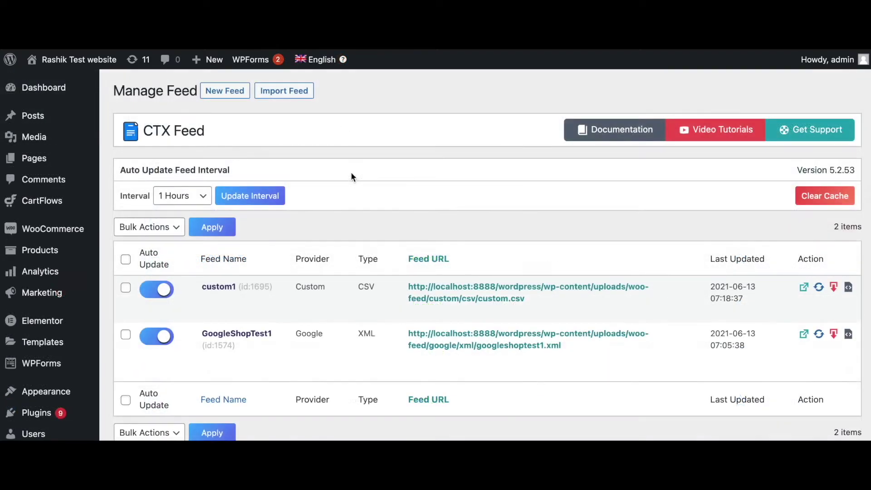
{"action": "scroll", "coordinate": [351, 173], "scroll_direction": "down", "scroll_amount": 4}
Step: Add a third condition to New Price: Regular Price between 100,200
{"action": "mouse_move", "coordinate": [59, 356]}
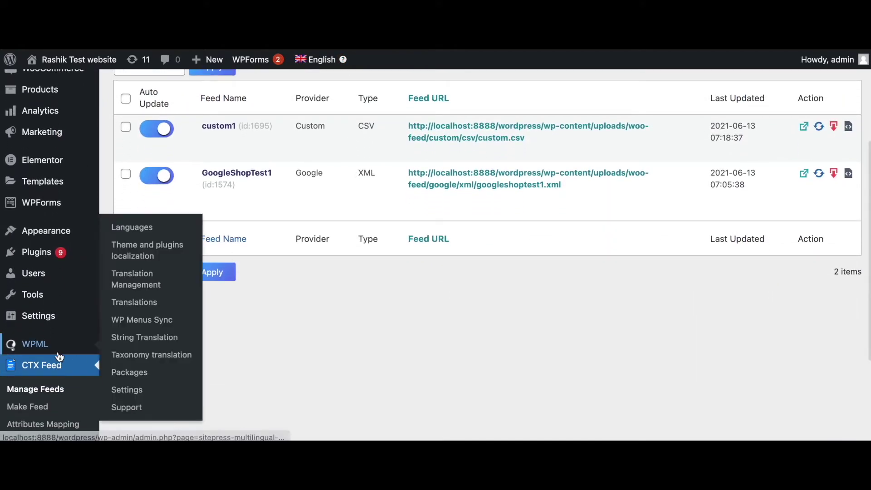
{"action": "scroll", "coordinate": [59, 357], "scroll_direction": "down", "scroll_amount": 2}
{"action": "left_click", "coordinate": [58, 353]}
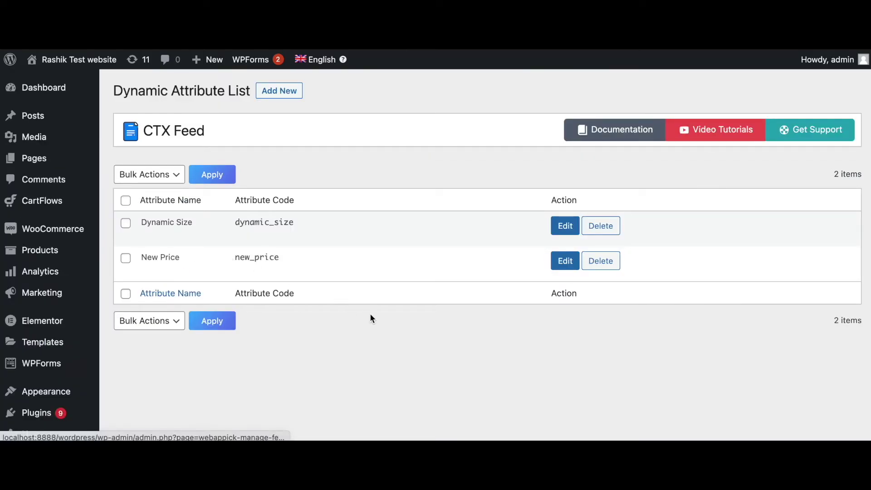
{"action": "scroll", "coordinate": [371, 318], "scroll_direction": "down", "scroll_amount": 1}
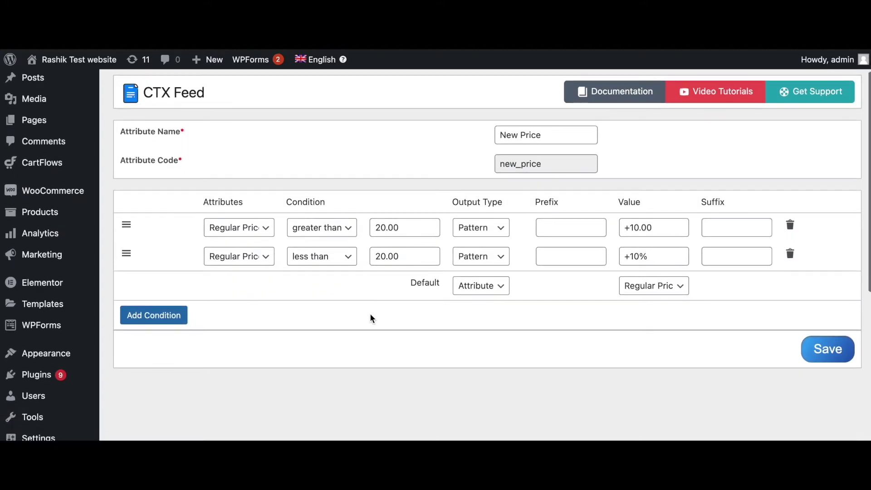
{"action": "left_click", "coordinate": [163, 316]}
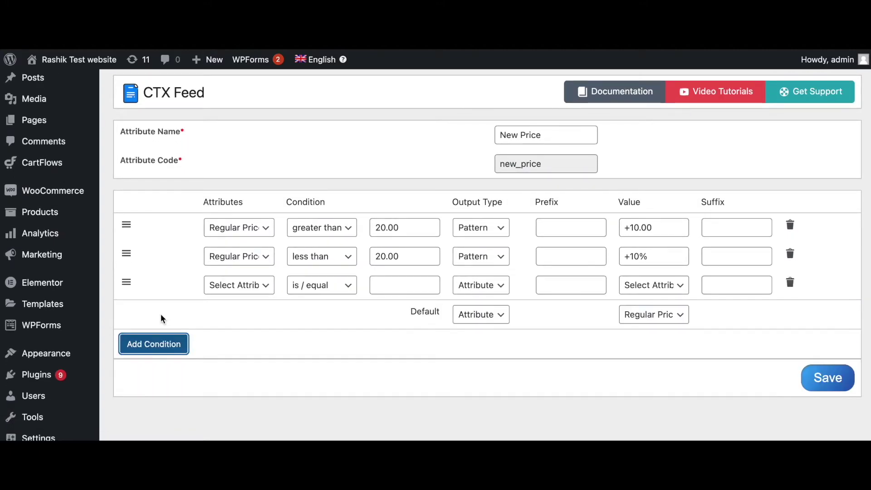
{"action": "left_click", "coordinate": [232, 286]}
{"action": "scroll", "coordinate": [245, 354], "scroll_direction": "down", "scroll_amount": 5}
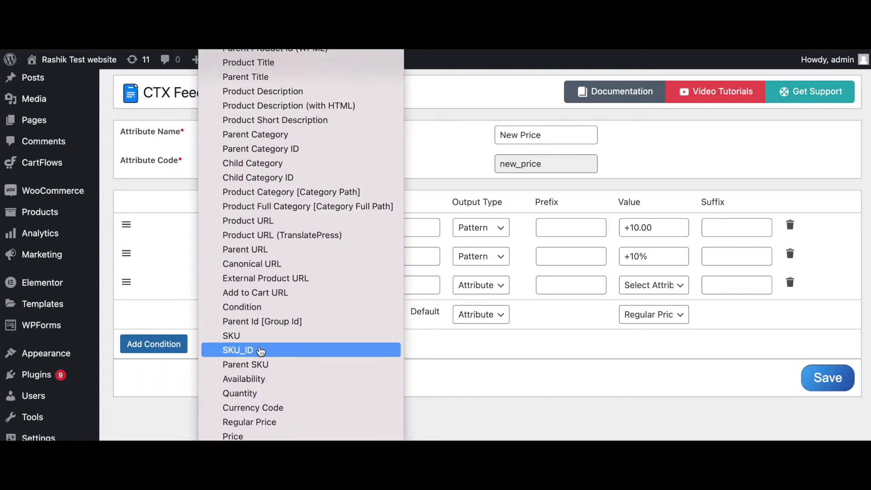
{"action": "left_click", "coordinate": [245, 423]}
{"action": "left_click", "coordinate": [317, 286]}
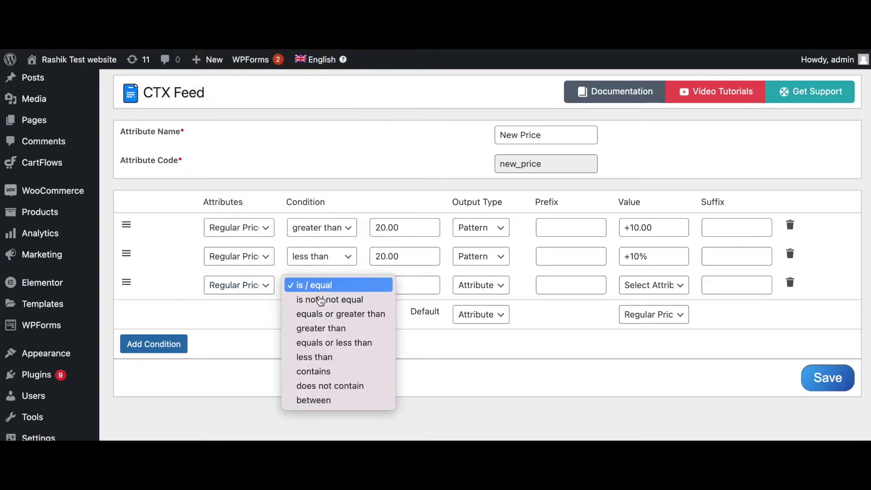
{"action": "left_click", "coordinate": [317, 401]}
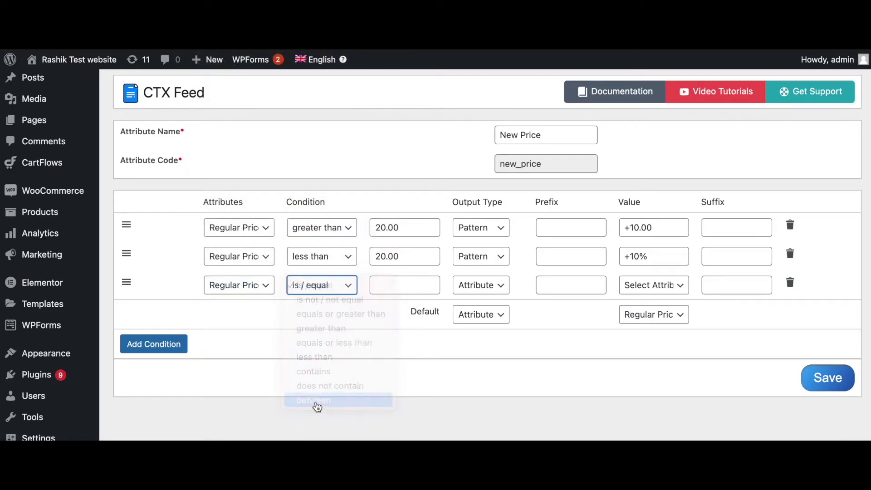
{"action": "left_click", "coordinate": [393, 286]}
{"action": "type", "text": "1"}
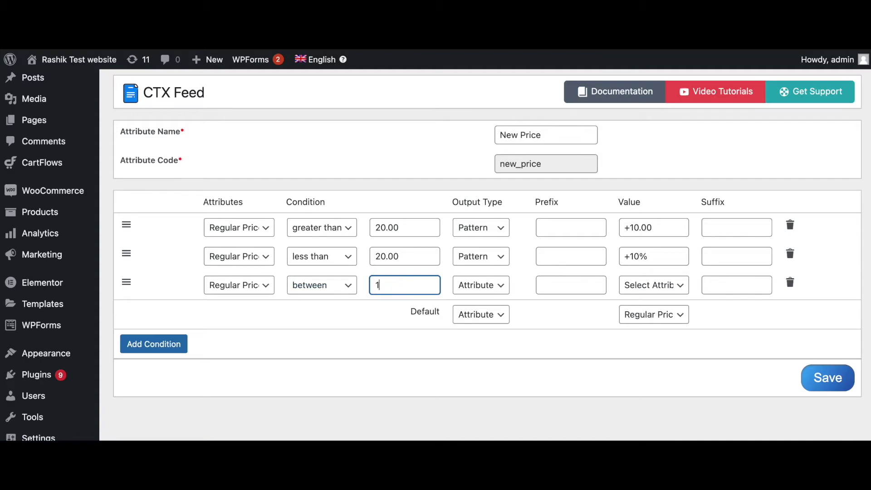
{"action": "type", "text": "00,200"}
Step: Make the third condition output Pattern -20%, touch up the +10% value, and add a fourth row
{"action": "left_click", "coordinate": [475, 285]}
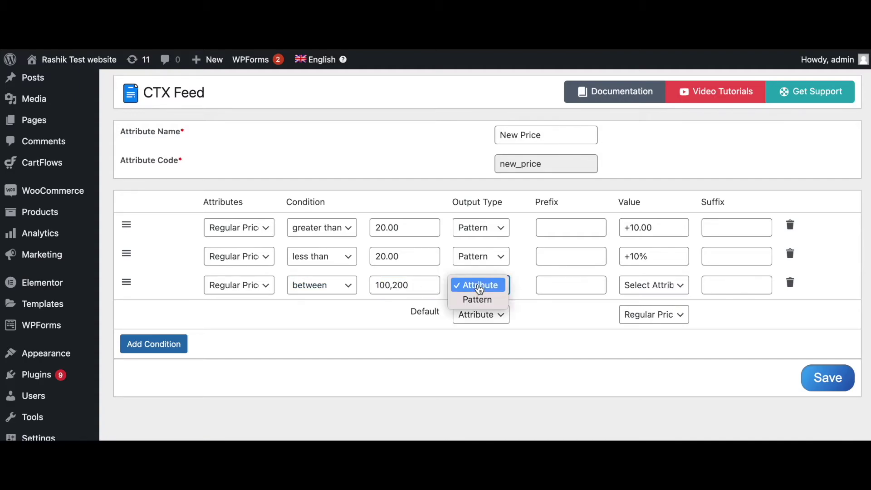
{"action": "left_click", "coordinate": [474, 298]}
{"action": "left_click", "coordinate": [636, 289]}
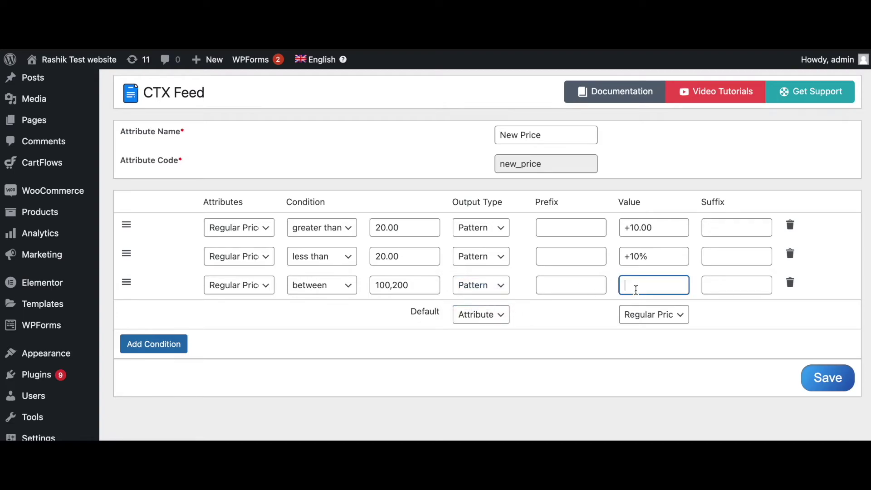
{"action": "type", "text": "-20%"}
{"action": "left_click", "coordinate": [630, 257]}
{"action": "left_click_drag", "start_coordinate": [630, 257], "coordinate": [624, 259]}
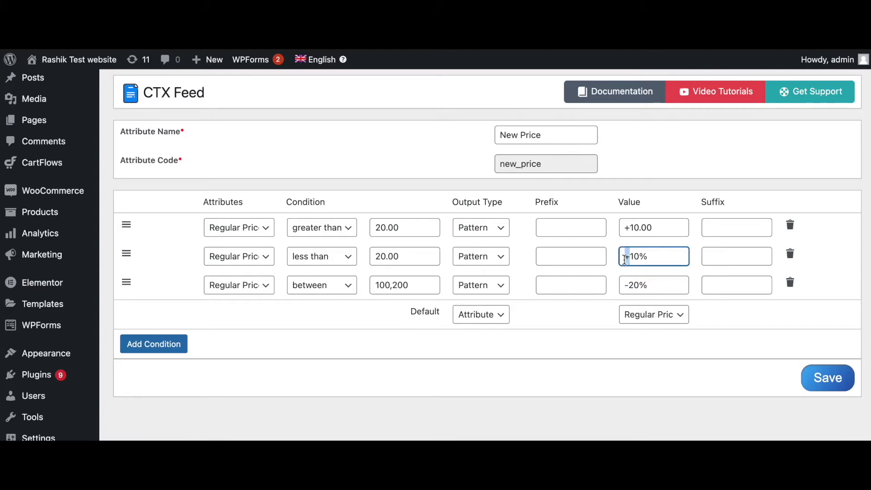
{"action": "left_click", "coordinate": [182, 347]}
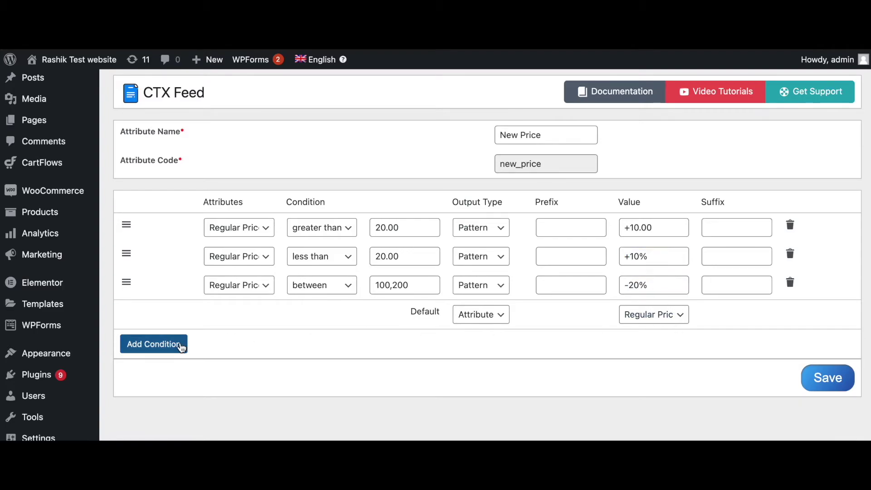
Step: Set the fourth condition to Regular Price between 200,300
{"action": "left_click", "coordinate": [241, 314]}
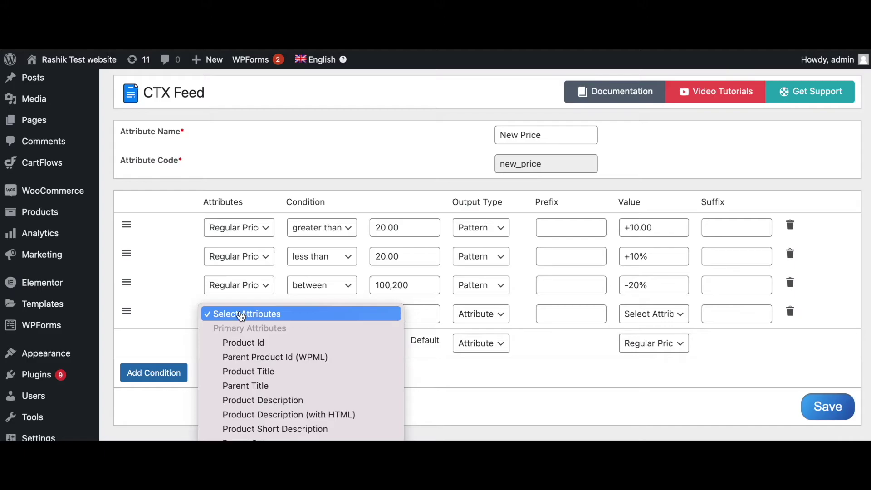
{"action": "scroll", "coordinate": [240, 316], "scroll_direction": "down", "scroll_amount": 5}
{"action": "left_click", "coordinate": [238, 435]}
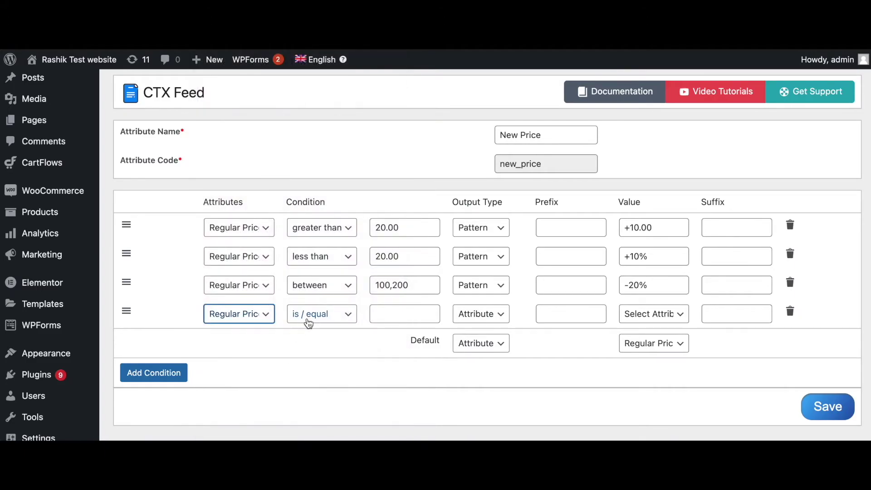
{"action": "left_click", "coordinate": [309, 321]}
{"action": "left_click", "coordinate": [313, 425]}
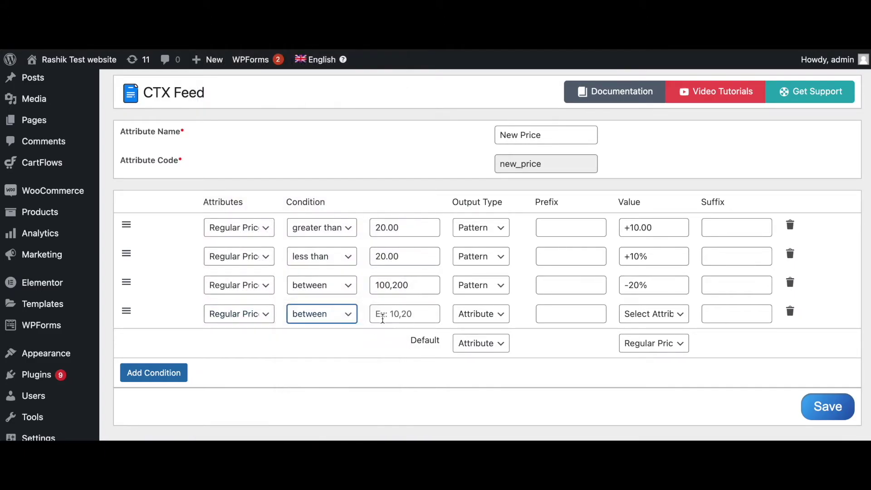
{"action": "left_click", "coordinate": [382, 317]}
{"action": "type", "text": "200"}
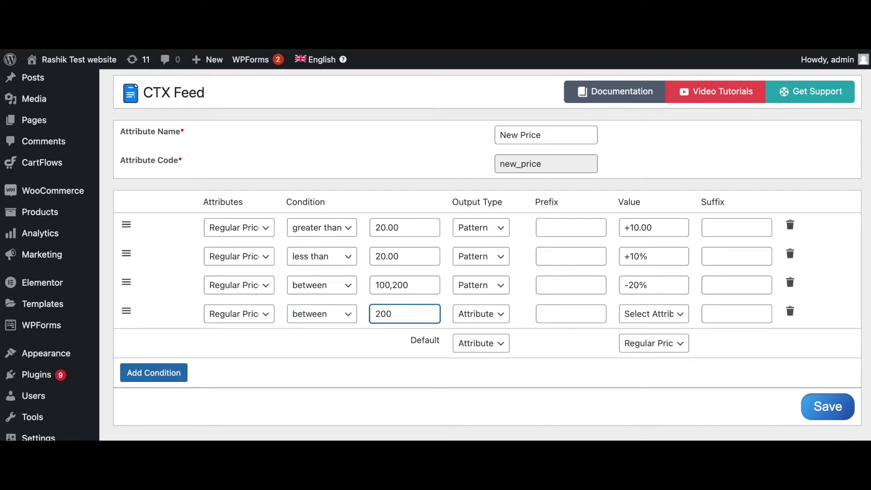
{"action": "type", "text": ",300"}
Step: Make the fourth condition output a Pattern with value -50%
{"action": "left_click", "coordinate": [636, 320]}
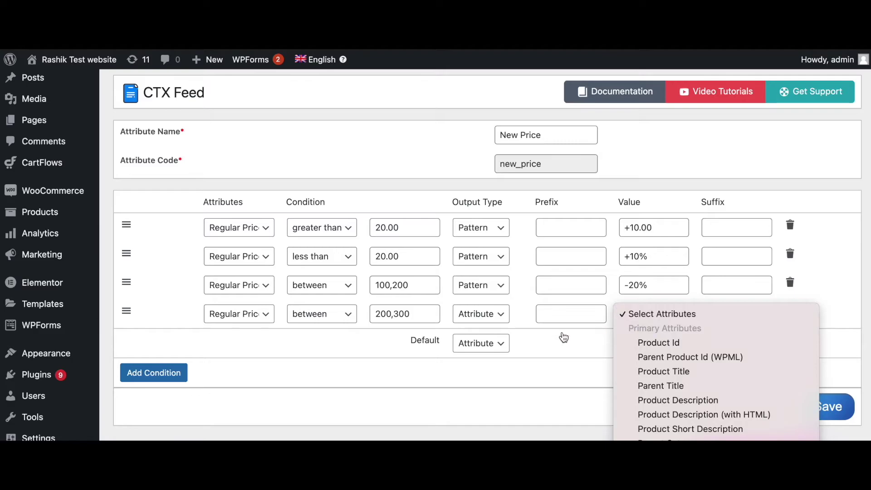
{"action": "left_click", "coordinate": [508, 318]}
{"action": "left_click", "coordinate": [486, 328]}
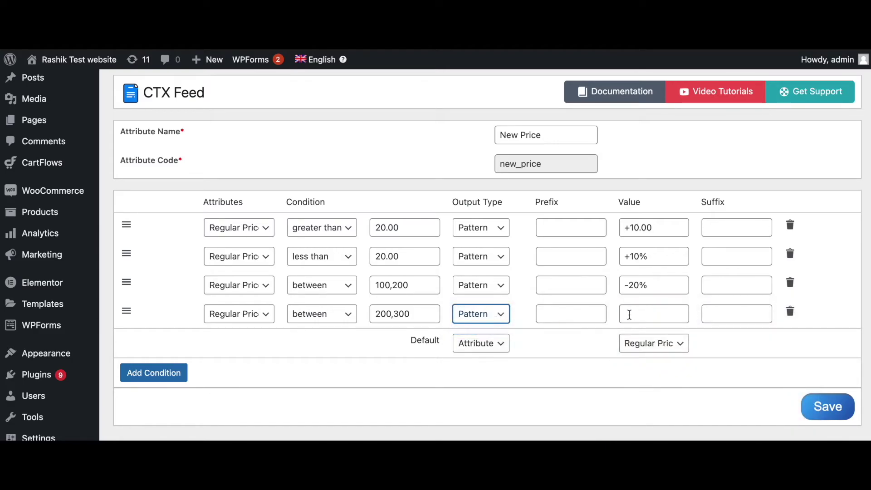
{"action": "left_click", "coordinate": [643, 314]}
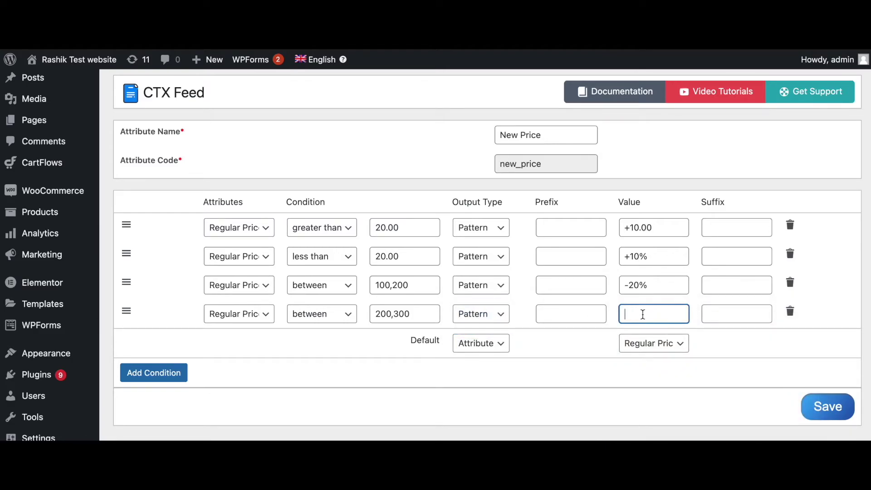
{"action": "type", "text": "-50%"}
{"action": "scroll", "coordinate": [639, 391], "scroll_direction": "down", "scroll_amount": 1}
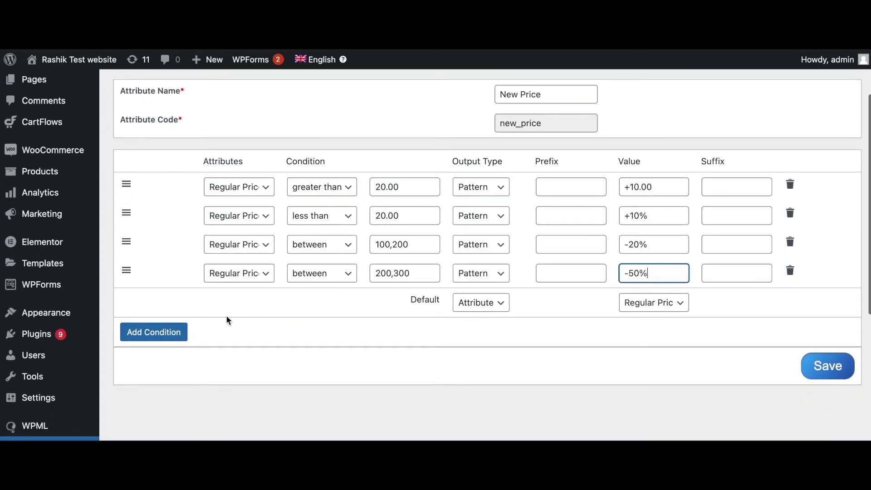
Step: Add a fifth condition row for Regular Price less than 10.00
{"action": "left_click", "coordinate": [160, 338]}
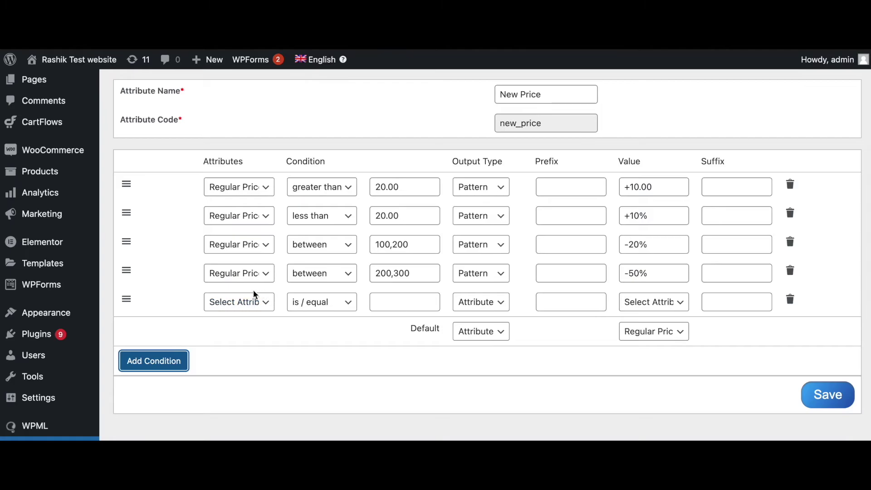
{"action": "left_click", "coordinate": [236, 308]}
{"action": "scroll", "coordinate": [236, 308], "scroll_direction": "down", "scroll_amount": 10}
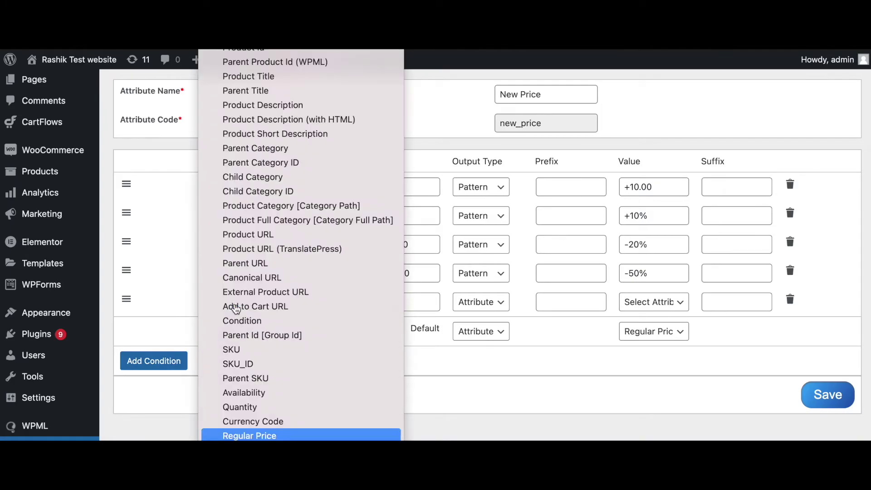
{"action": "left_click", "coordinate": [227, 436]}
{"action": "left_click", "coordinate": [317, 308]}
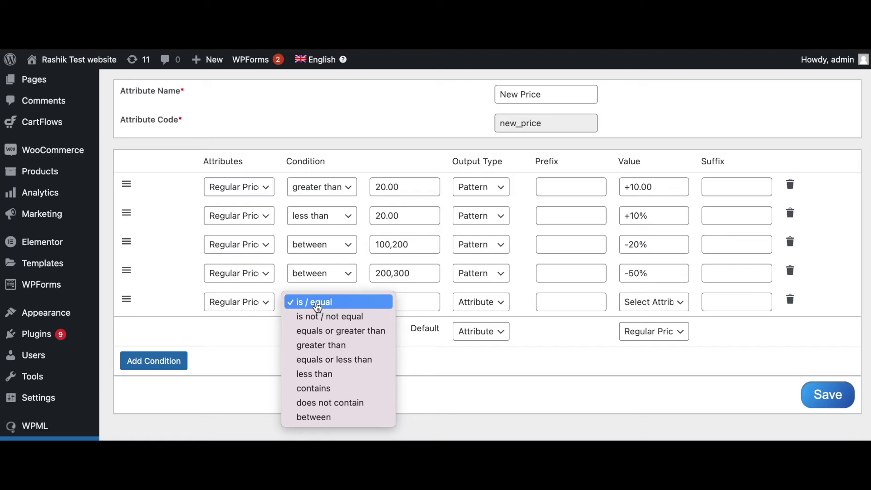
{"action": "left_click", "coordinate": [307, 375]}
{"action": "left_click", "coordinate": [387, 303]}
{"action": "type", "text": "1"}
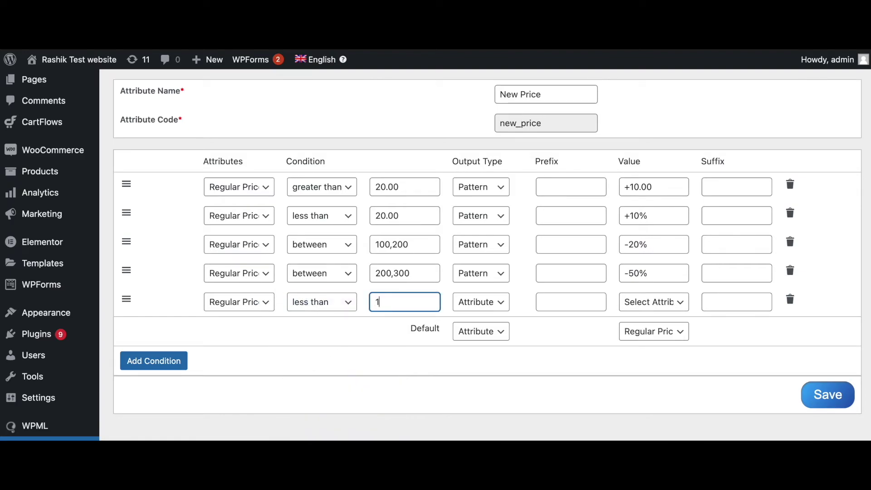
{"action": "type", "text": "0.00"}
Step: Set the fifth condition's output to Pattern and enter *1.5 as its value
{"action": "left_click", "coordinate": [481, 302]}
{"action": "left_click", "coordinate": [481, 316]}
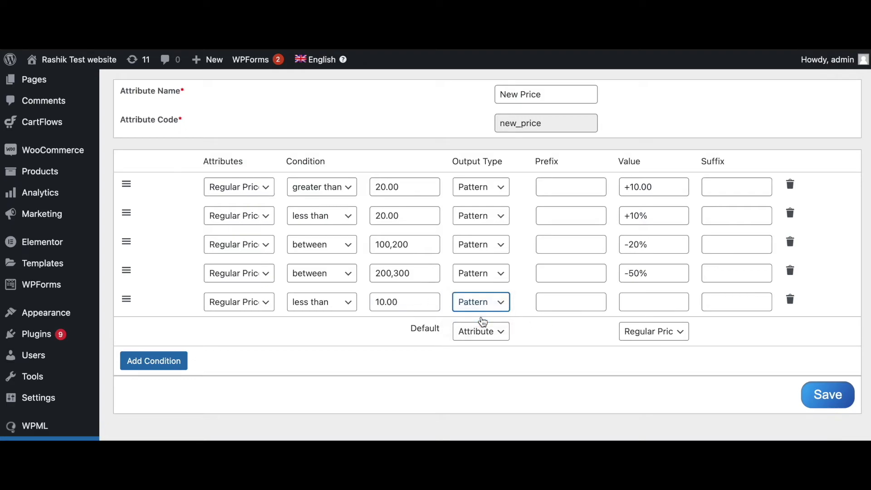
{"action": "left_click", "coordinate": [649, 306]}
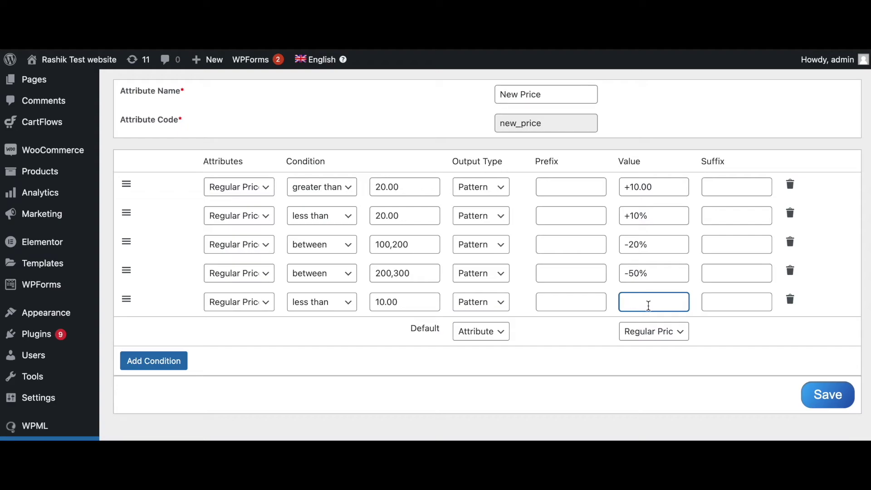
{"action": "type", "text": "*1.5"}
{"action": "scroll", "coordinate": [767, 371], "scroll_direction": "up", "scroll_amount": 1}
{"action": "left_click", "coordinate": [621, 334]}
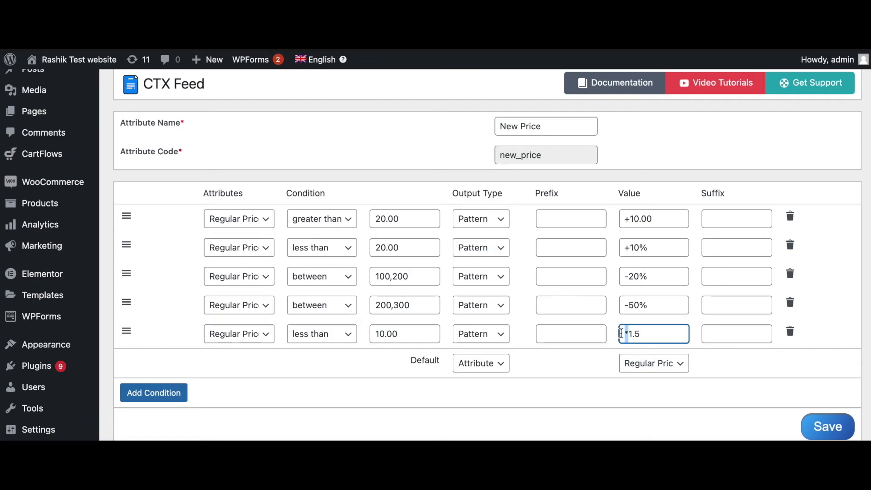
{"action": "type", "text": "/"}
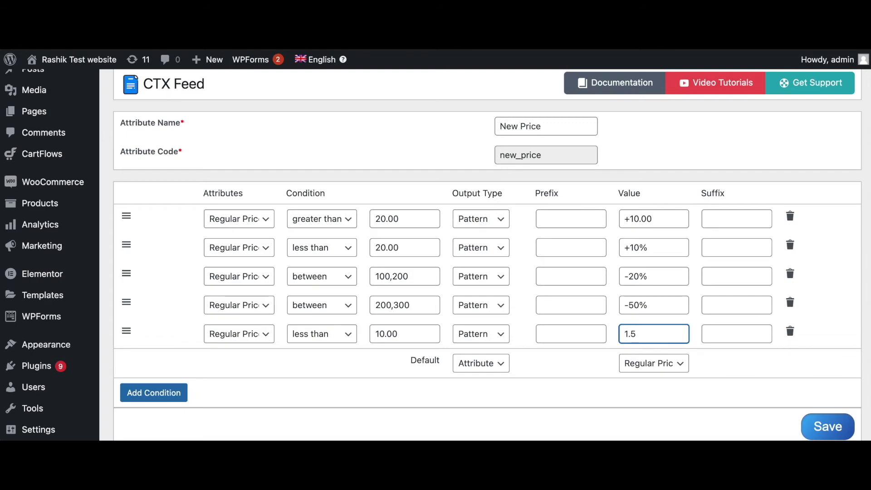
Step: Restore the * in *1.5, save New Price, then regenerate and download the custom1 CSV
{"action": "type", "text": "*"}
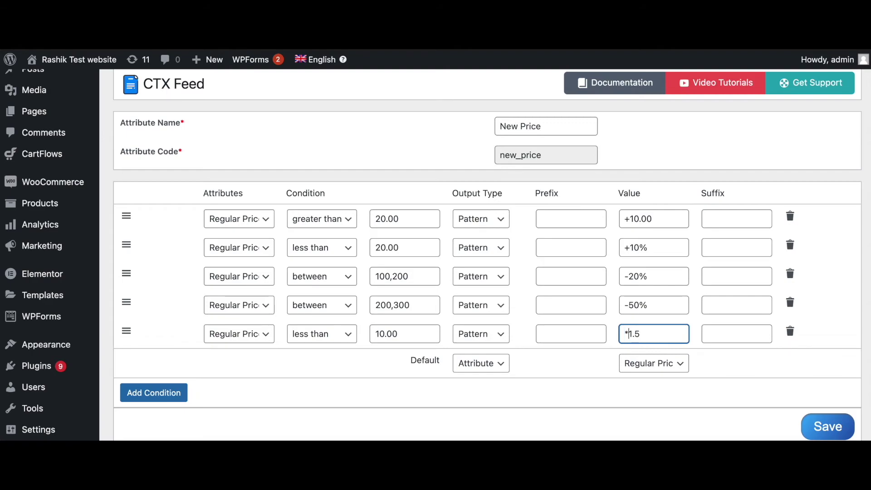
{"action": "left_click", "coordinate": [826, 428]}
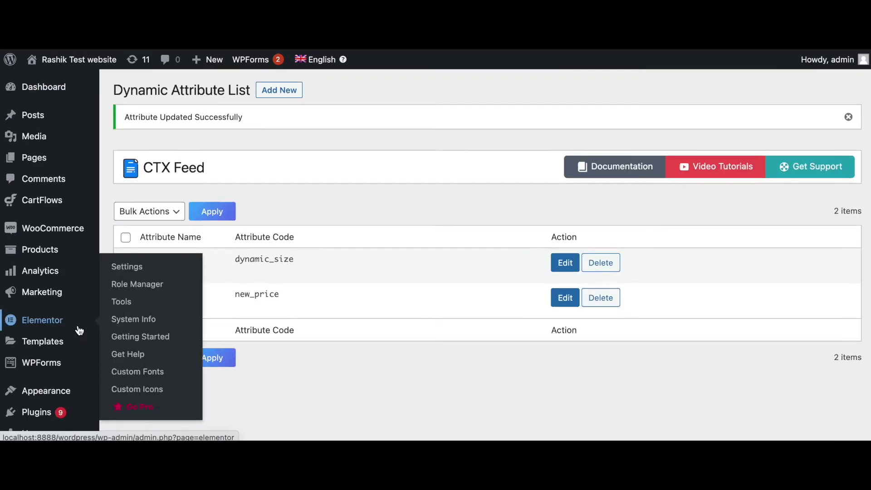
{"action": "scroll", "coordinate": [78, 330], "scroll_direction": "down", "scroll_amount": 5}
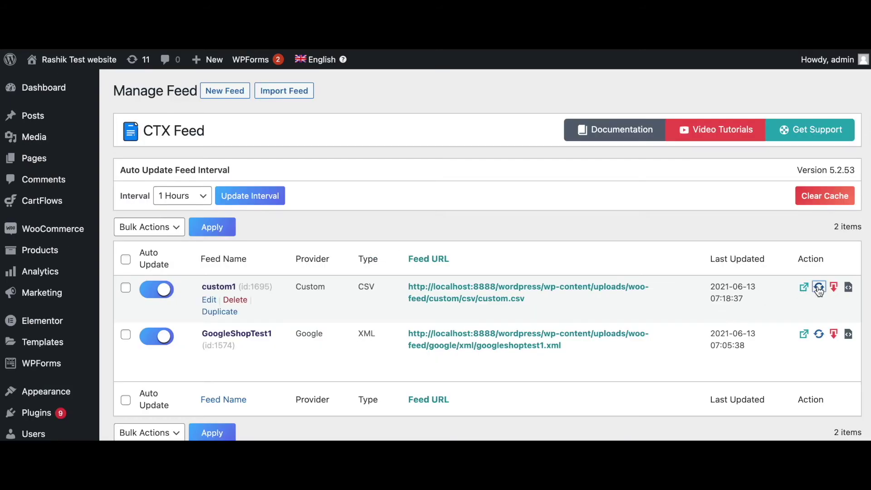
{"action": "left_click", "coordinate": [819, 288]}
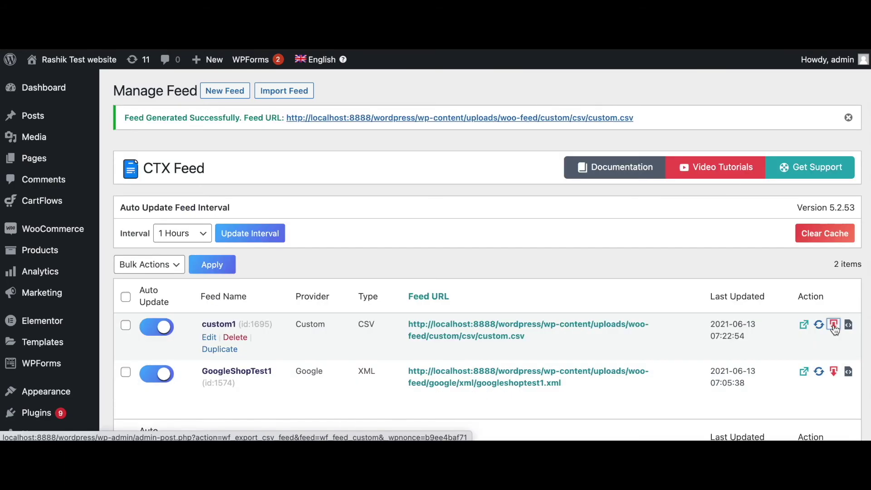
{"action": "left_click", "coordinate": [834, 325]}
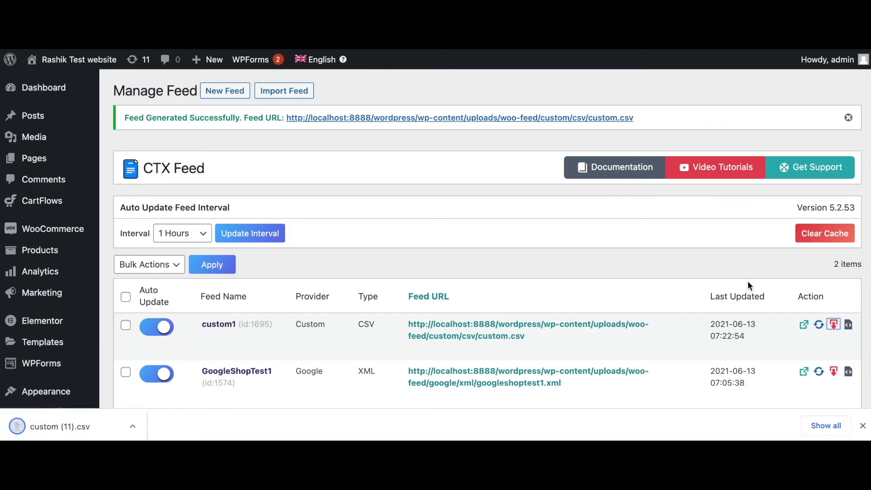